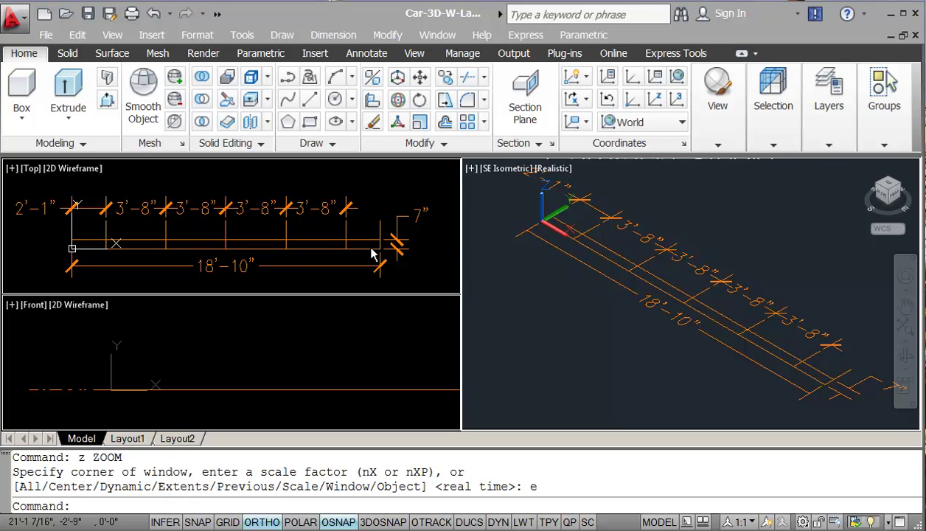
click(829, 144)
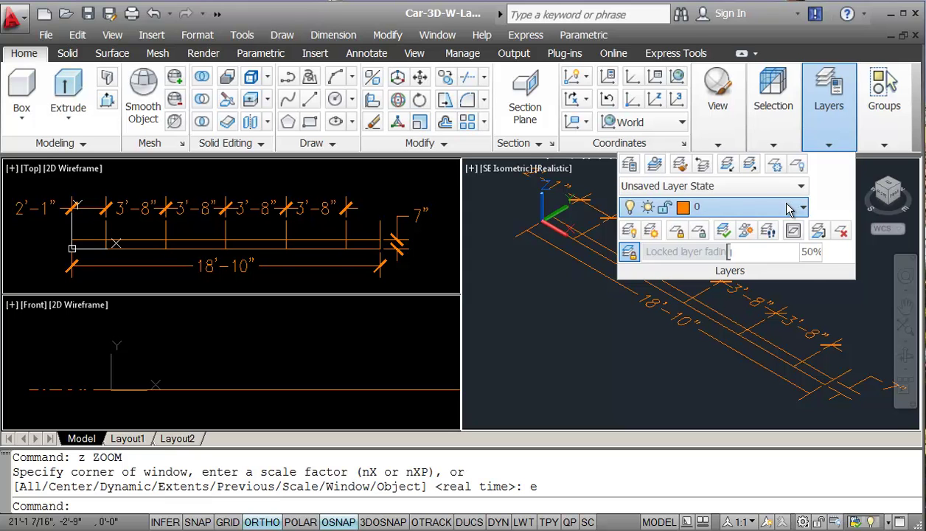
click(792, 207)
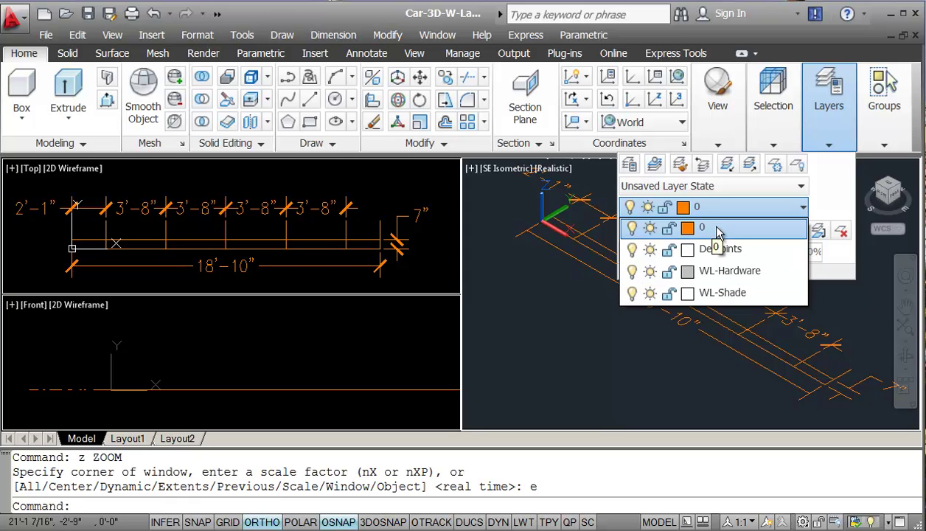
click(540, 296)
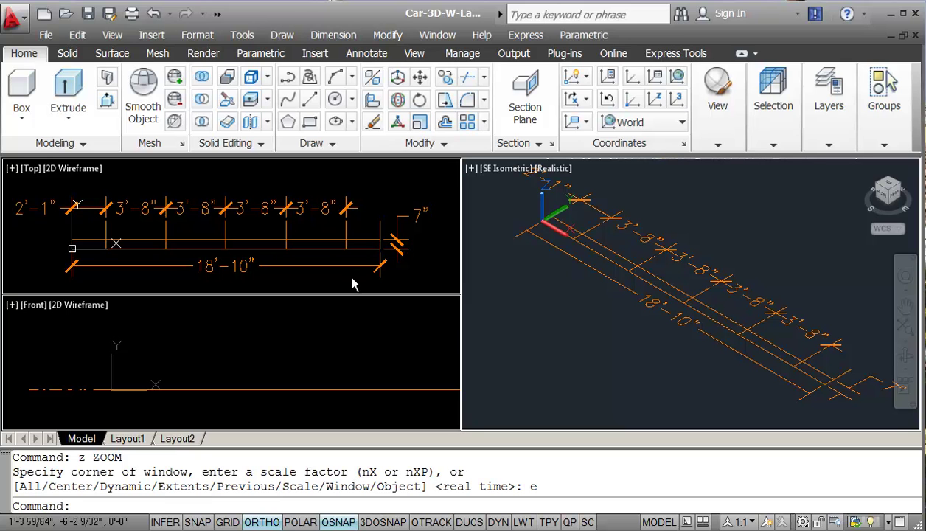
Draw a zigzag polyline from the rectangle's upper-left to upper-right corner, alternating between bottom and top edges at each vertical division line
click(287, 77)
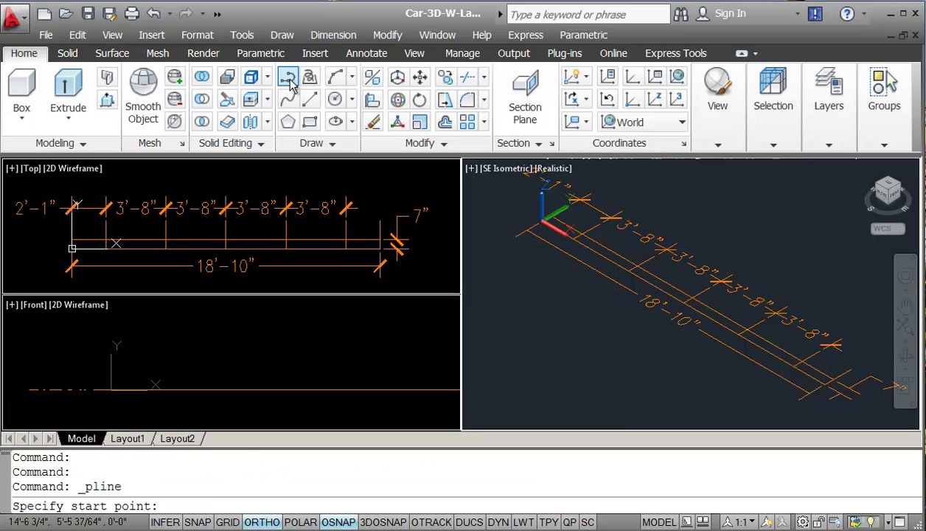
click(67, 246)
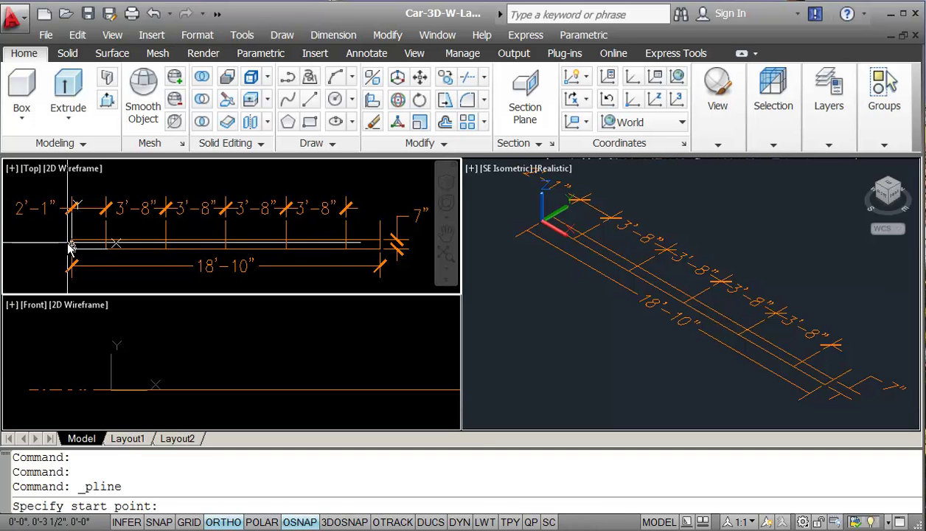
scroll(70, 245, up, 5)
click(78, 237)
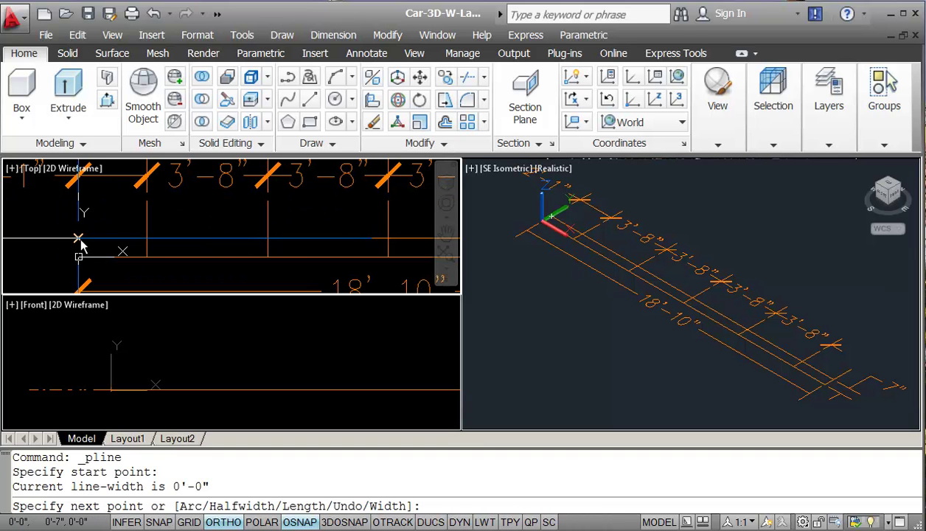
click(146, 256)
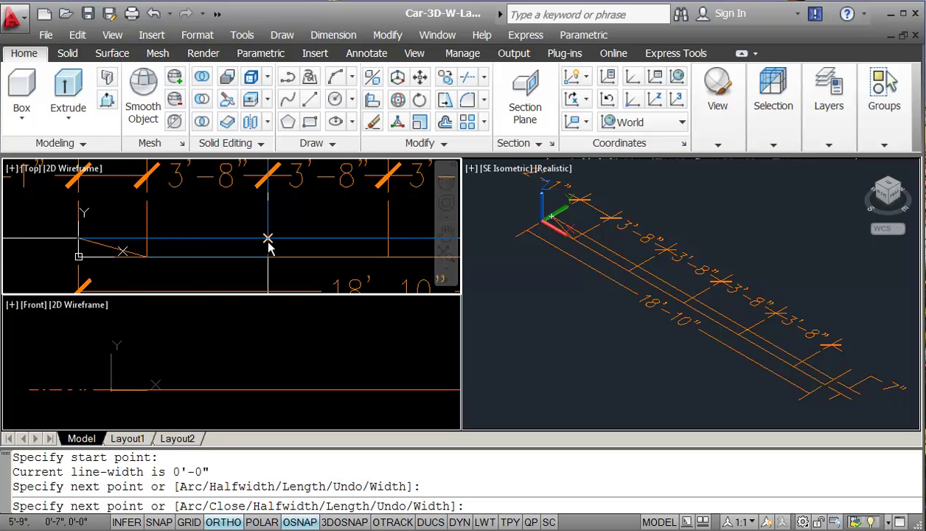
click(268, 237)
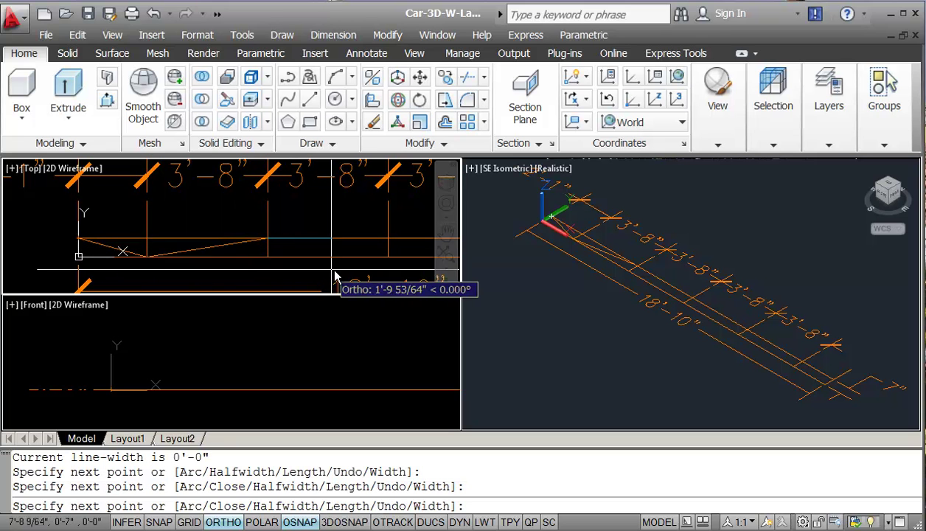
click(386, 258)
scroll(386, 257, down, 2)
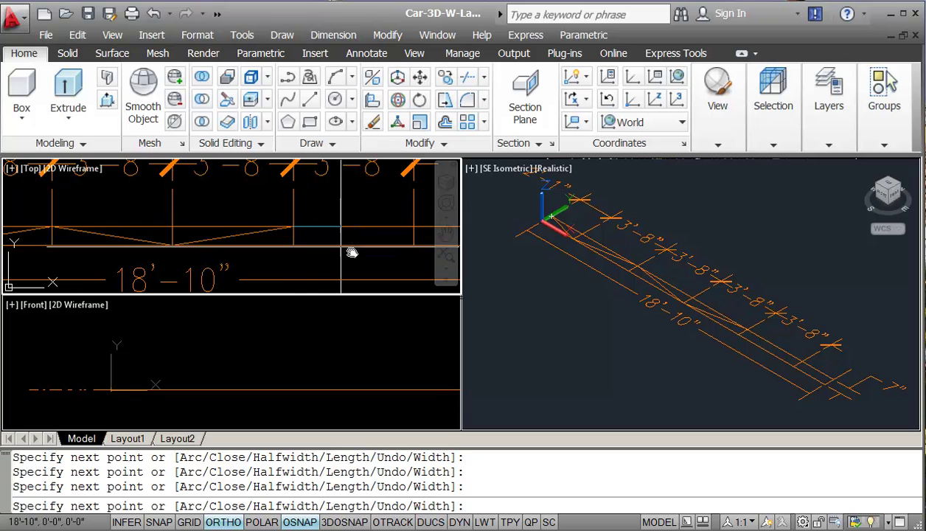
middle_drag(396, 254, 362, 260)
scroll(363, 259, up, 2)
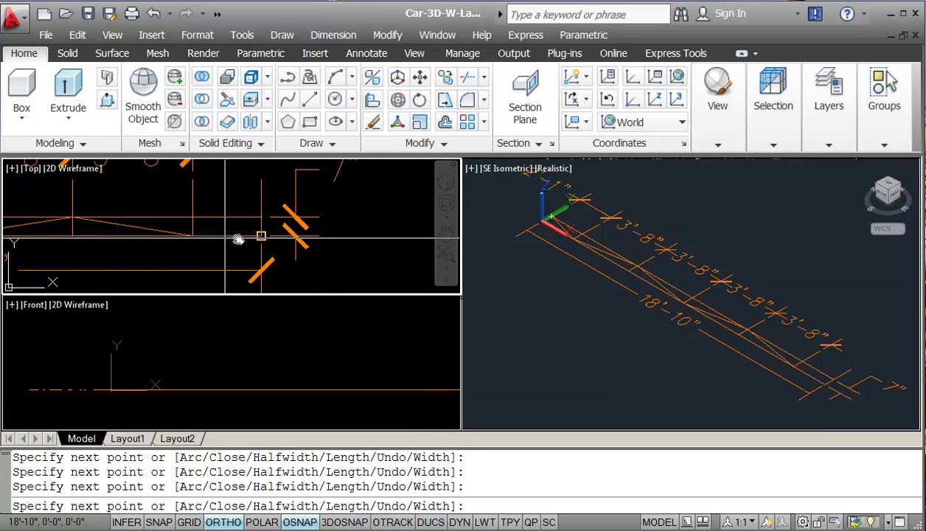
key(Return)
scroll(261, 225, down, 4)
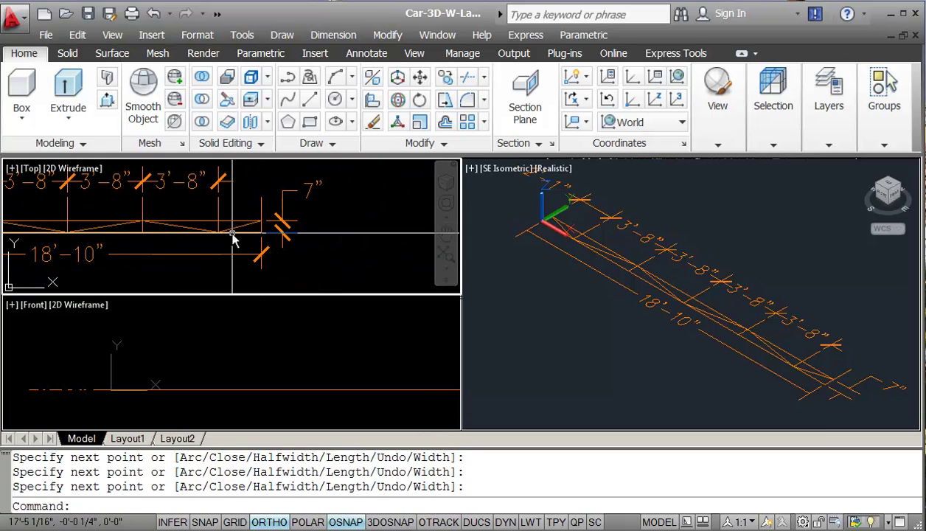
Convert the zigzag polyline into a smooth wavy curve with the Fit option of PEDIT
mouse_move(299, 248)
middle_down()
mouse_move(310, 248)
mouse_move(240, 252)
mouse_move(289, 254)
middle_up()
scroll(233, 256, up, 2)
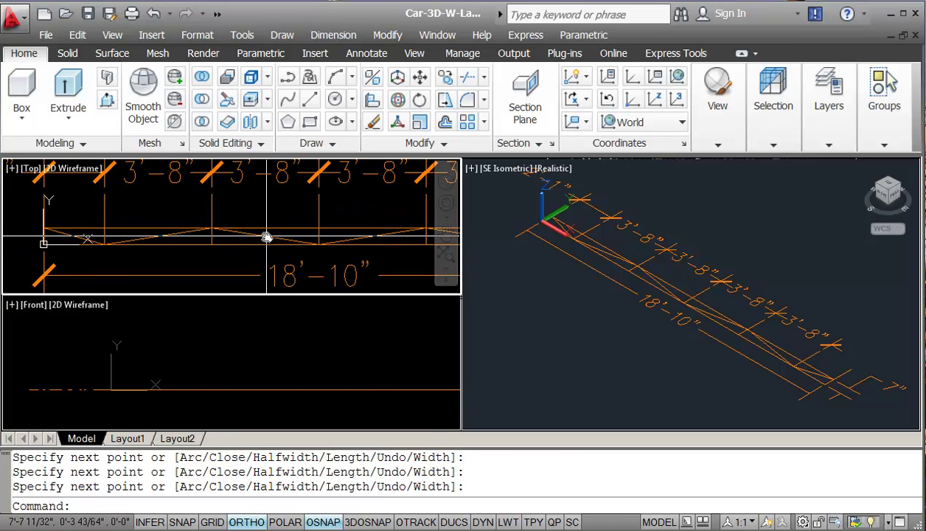
click(265, 236)
mouse_move(266, 239)
key(Escape)
key(Escape)
text(pe)
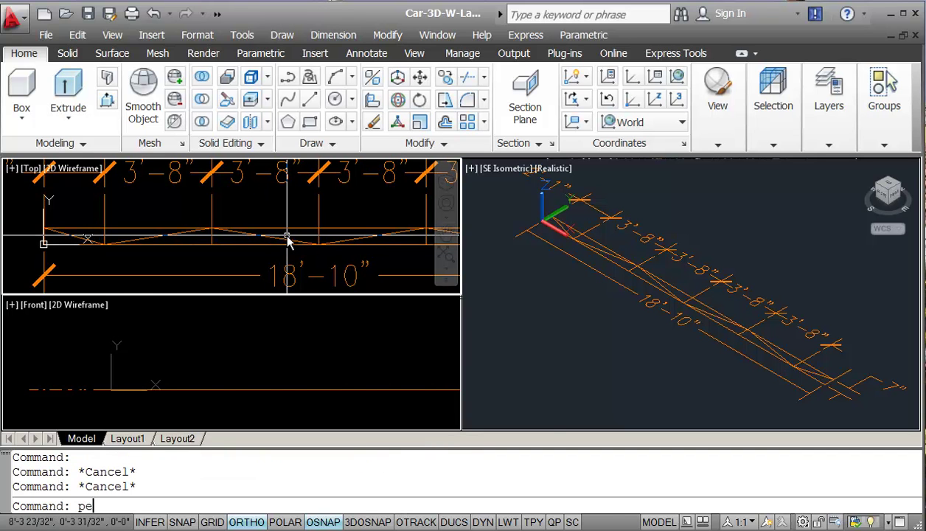
key(Return)
click(279, 243)
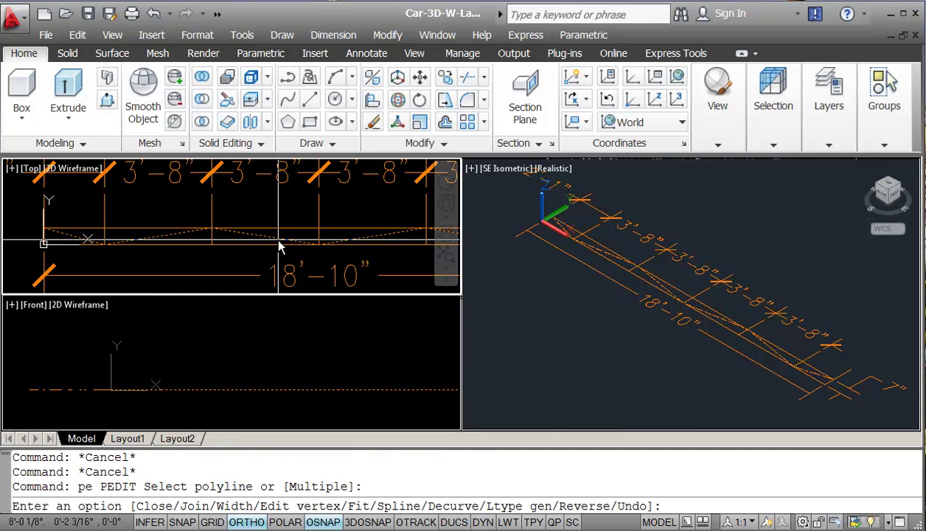
text(f)
key(Return)
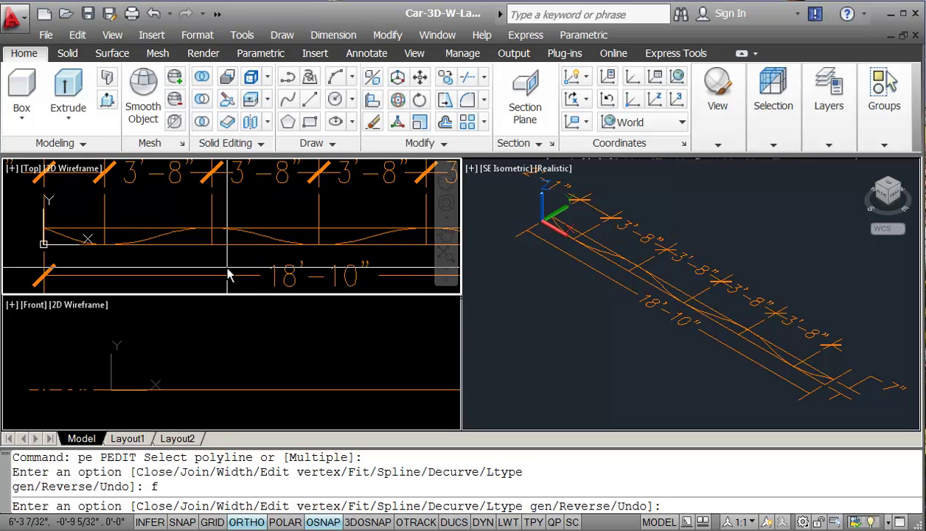
Try the Spline option on the wavy polyline, and return it to Fit
text(s)
key(Return)
text(f)
key(Return)
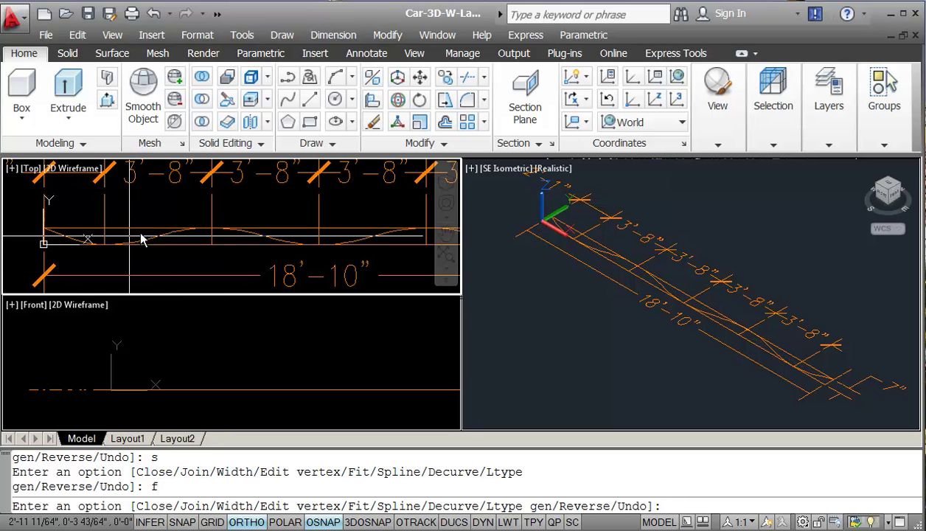
scroll(303, 252, down, 4)
mouse_move(311, 245)
middle_down()
mouse_move(262, 247)
mouse_move(268, 241)
middle_up()
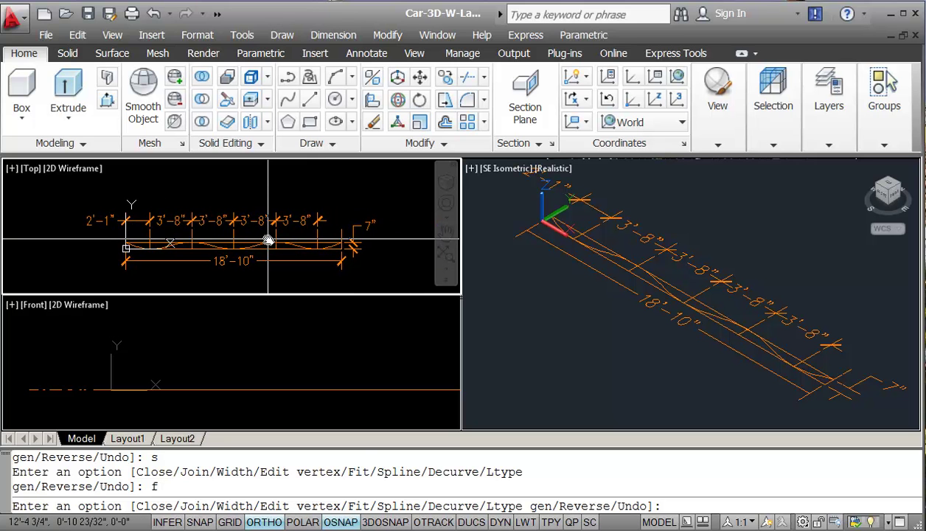
text(e)
key(Return)
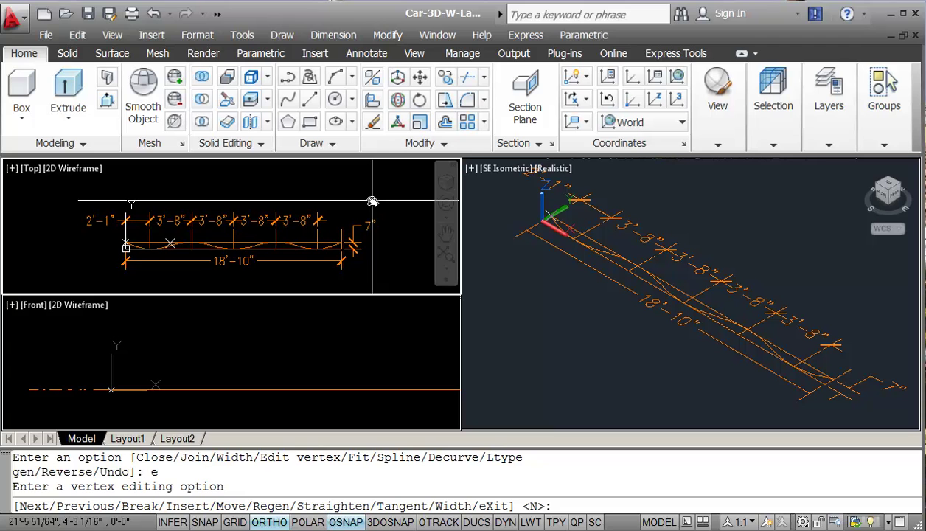
key(Escape)
key(Escape)
key(Escape)
Erase all the dimensions and the vertical division lines around the wavy polyline in the Top viewport
text(e)
key(Return)
click(368, 204)
click(109, 233)
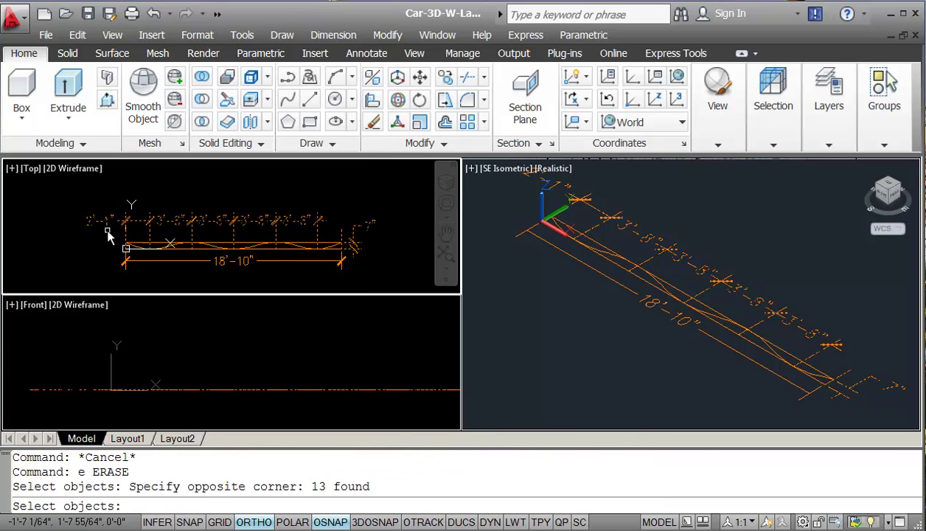
key(Return)
key(Return)
click(369, 276)
click(291, 258)
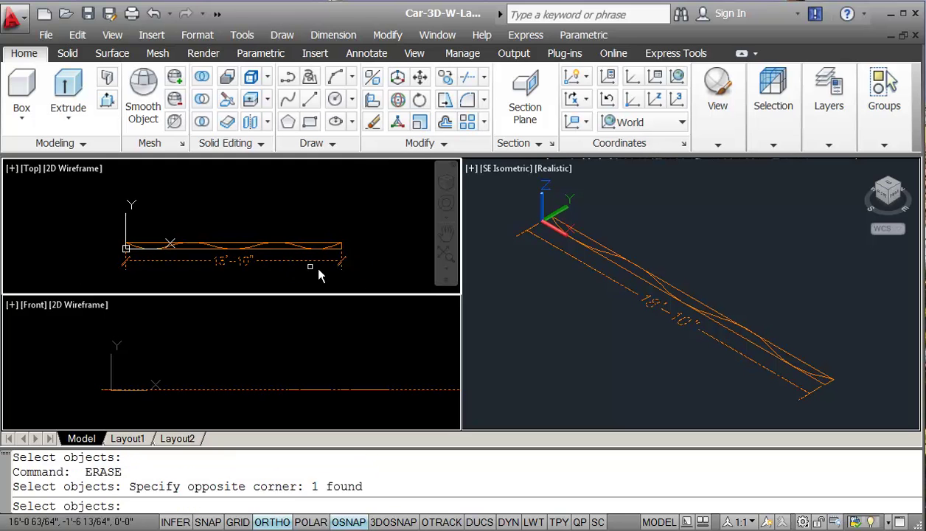
key(Return)
Erase the guide rectangle enclosing the wavy polyline
scroll(343, 259, up, 2)
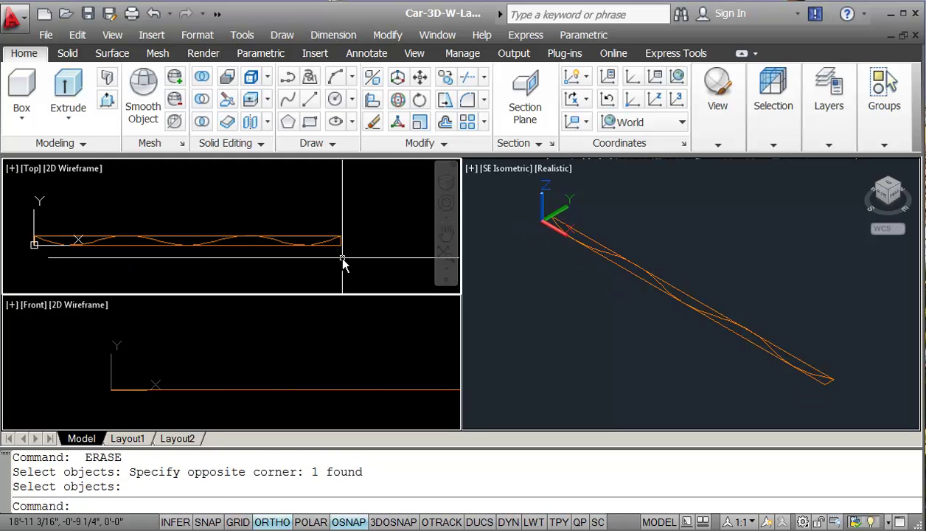
text(e)
key(Return)
click(338, 243)
middle_drag(290, 275, 347, 271)
key(Return)
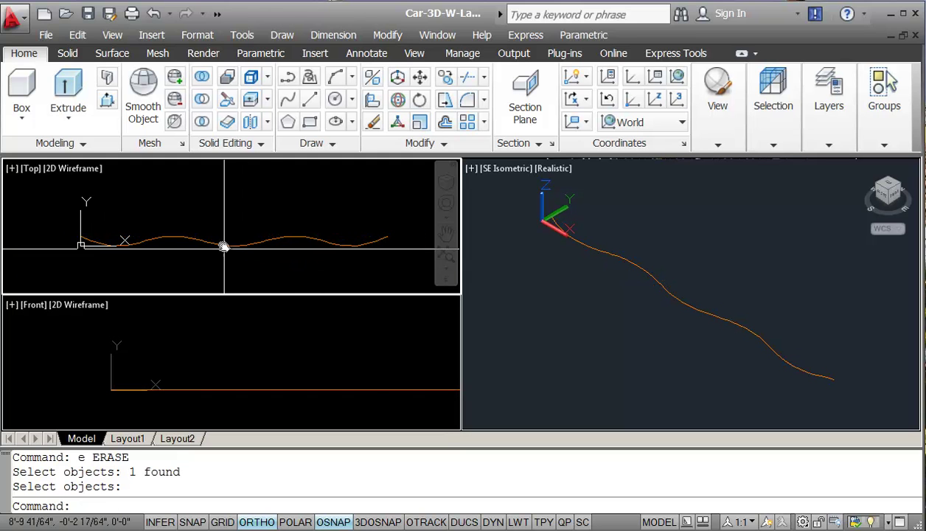
Set the width of all segments of the wavy polyline to .125 with PEDIT
text(pe)
key(Return)
click(220, 245)
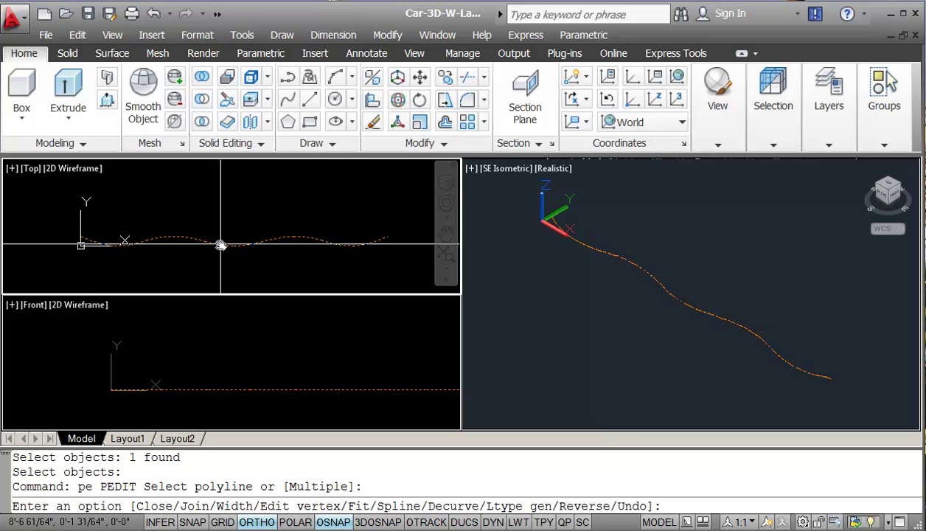
text(w)
key(Return)
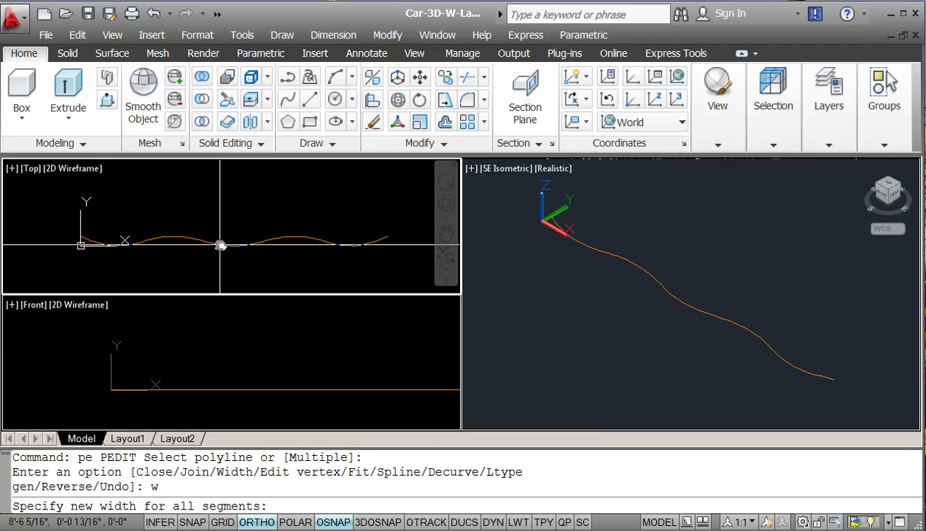
text(.125)
key(Return)
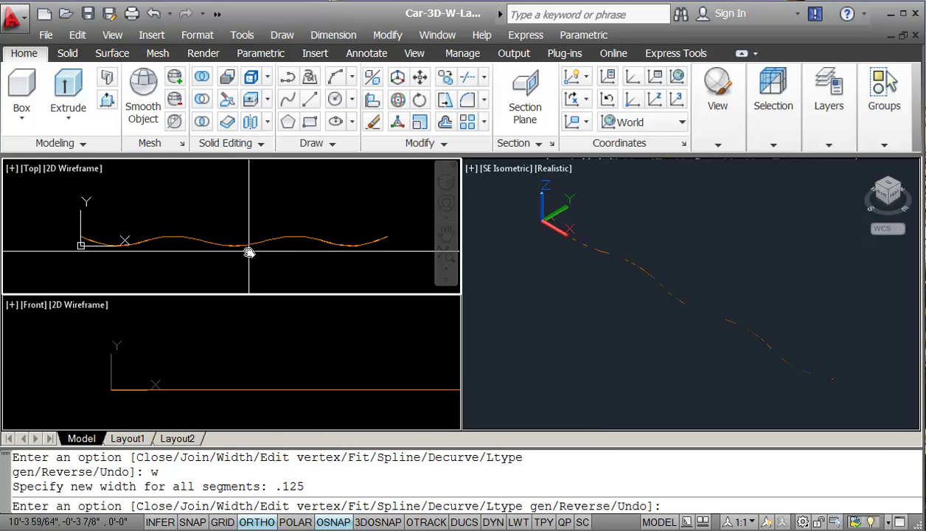
key(Return)
scroll(234, 254, up, 5)
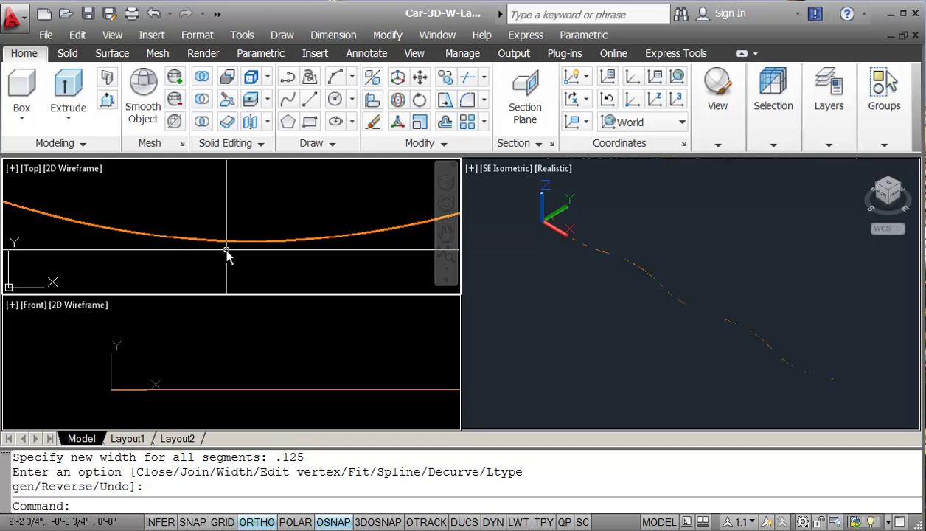
scroll(229, 255, down, 5)
Copy the wavy polyline 36 inches straight up in the Front viewport
middle_drag(227, 252, 193, 255)
mouse_move(118, 245)
middle_down()
mouse_move(110, 242)
mouse_move(114, 251)
middle_up()
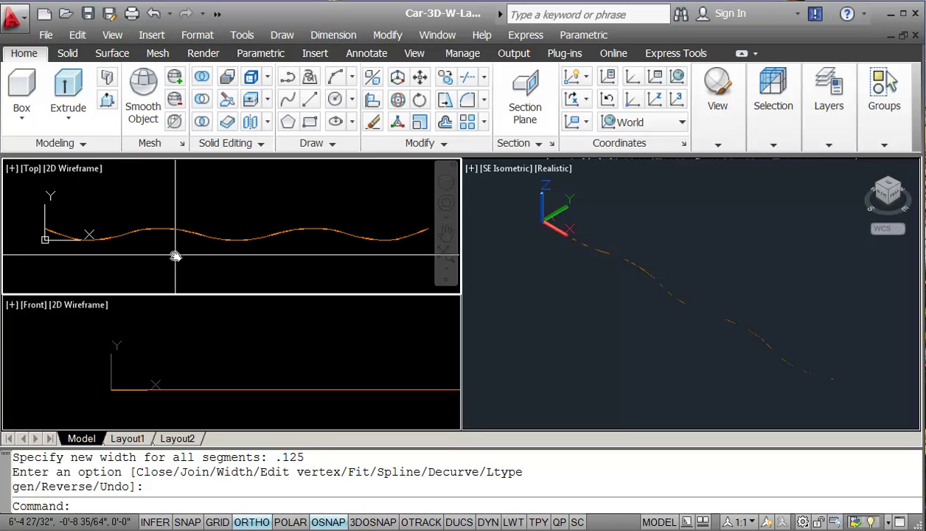
click(192, 349)
middle_drag(205, 358, 166, 359)
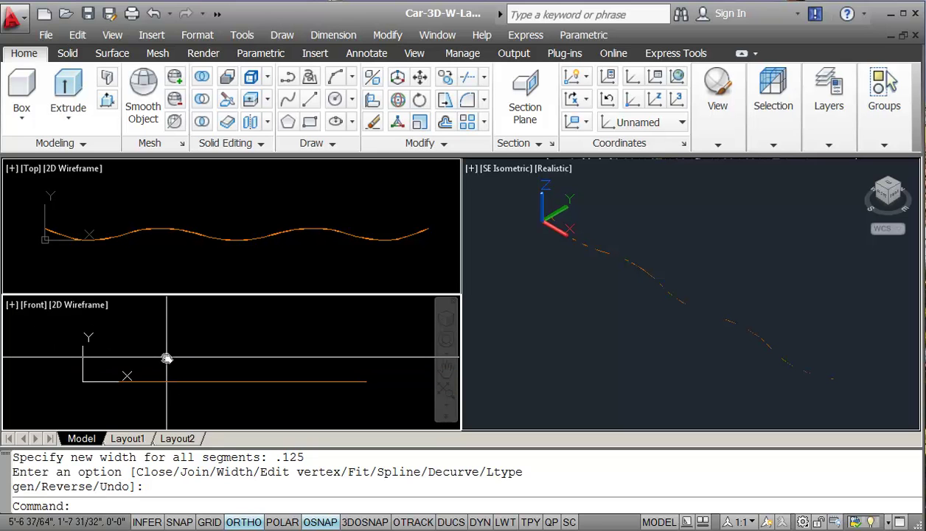
text(cp)
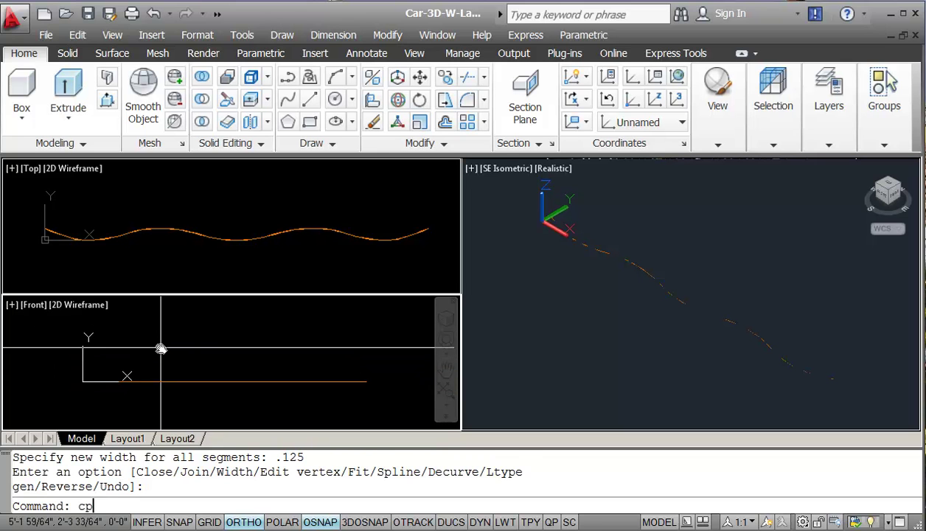
key(Return)
click(171, 381)
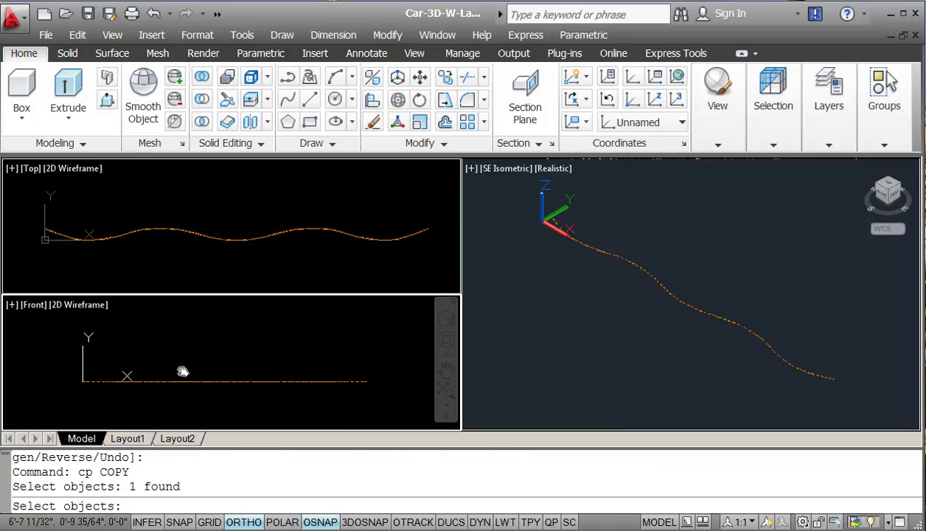
key(Return)
click(179, 362)
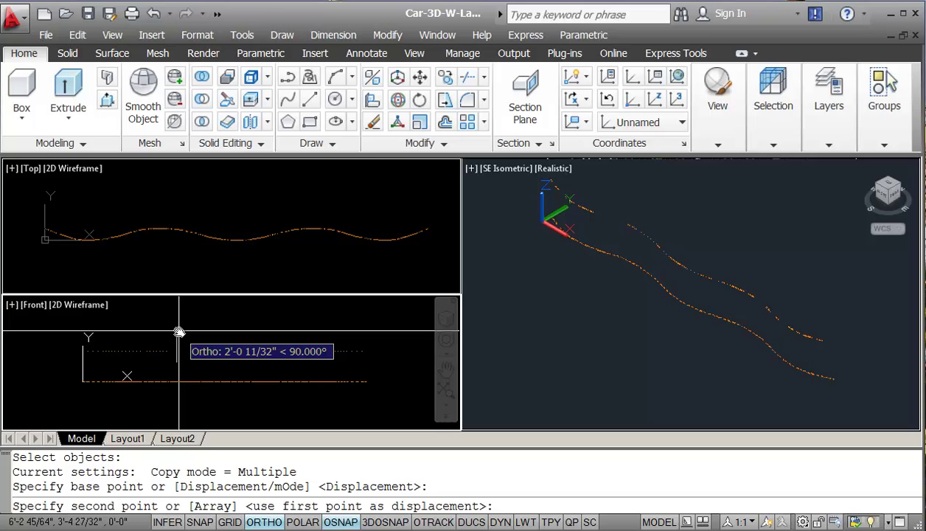
text(36)
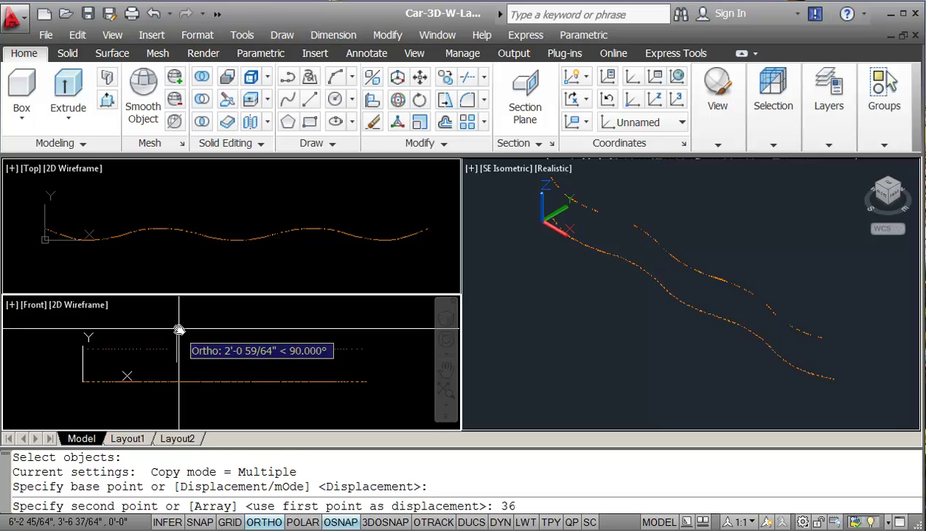
key(Return)
key(Escape)
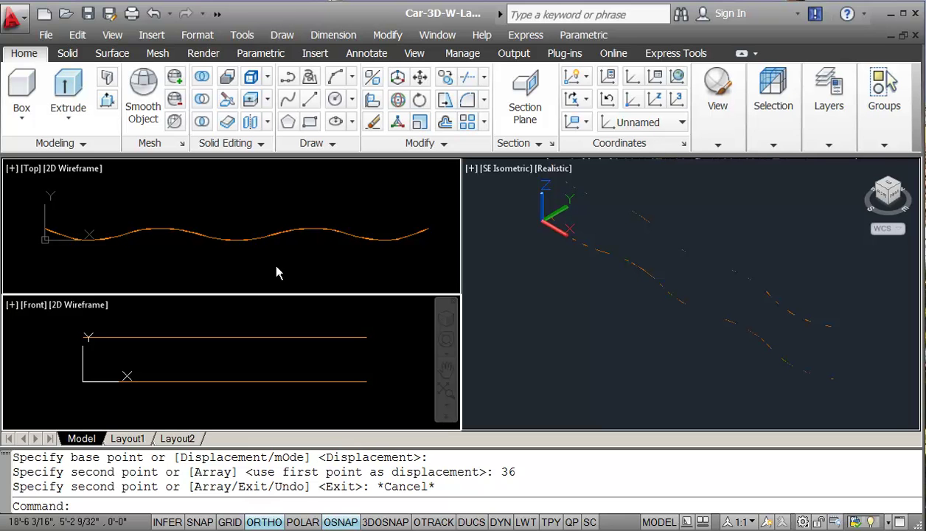
Try a ruled surface between the lower and upper wavy polylines in the SE Isometric viewport, and undo it
click(575, 276)
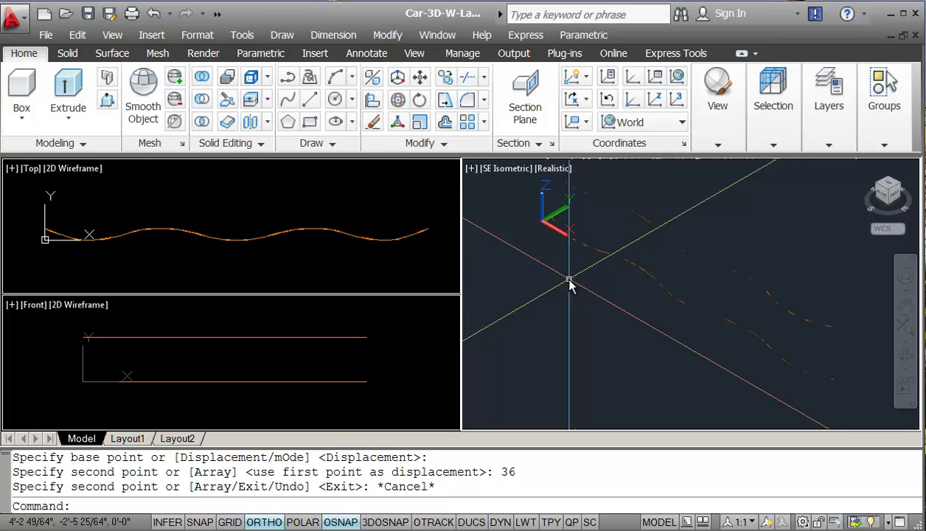
text(rulesurf)
key(Return)
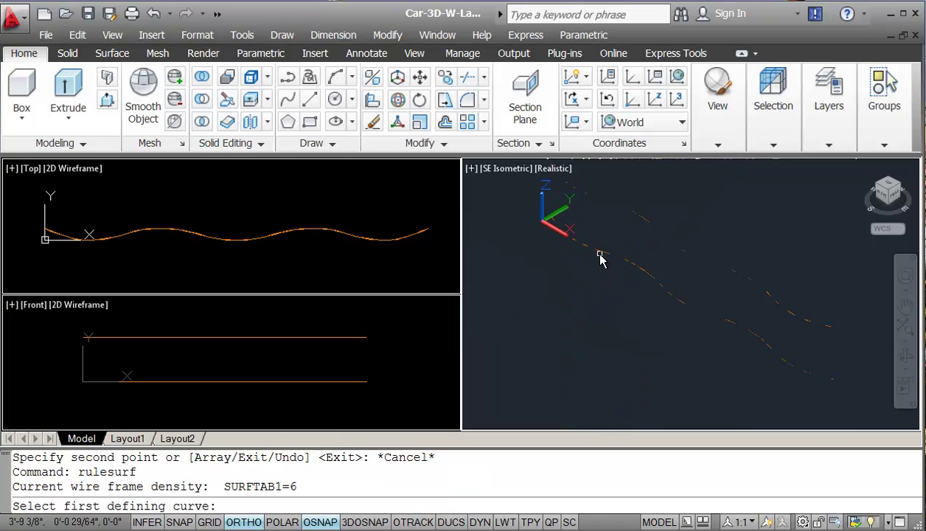
click(592, 252)
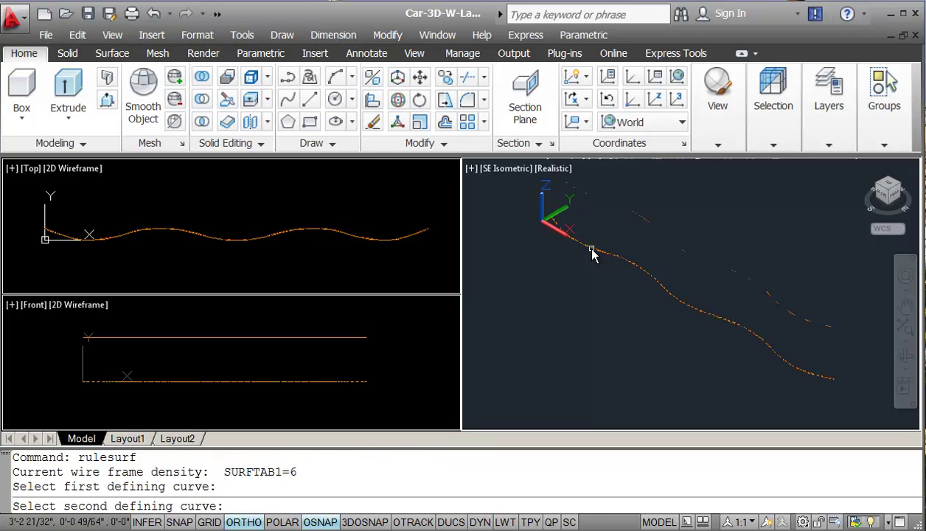
click(598, 201)
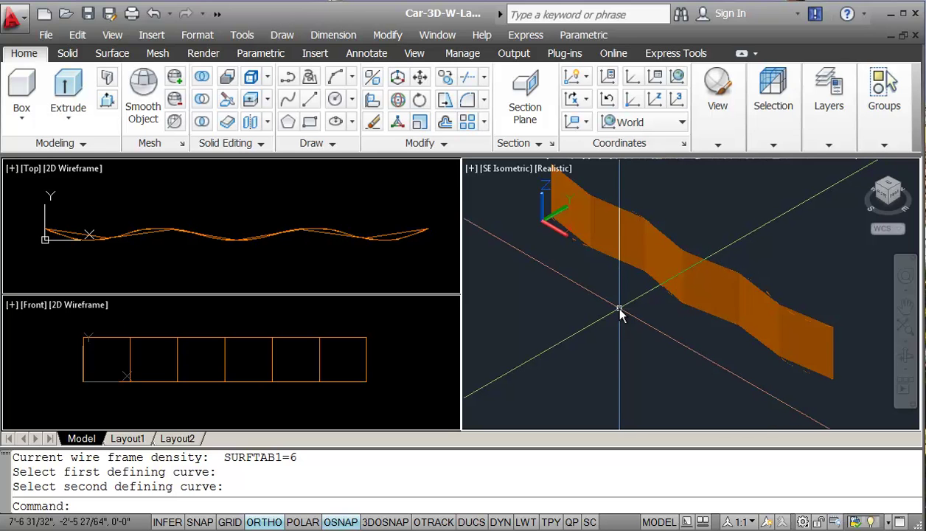
text(u)
key(Return)
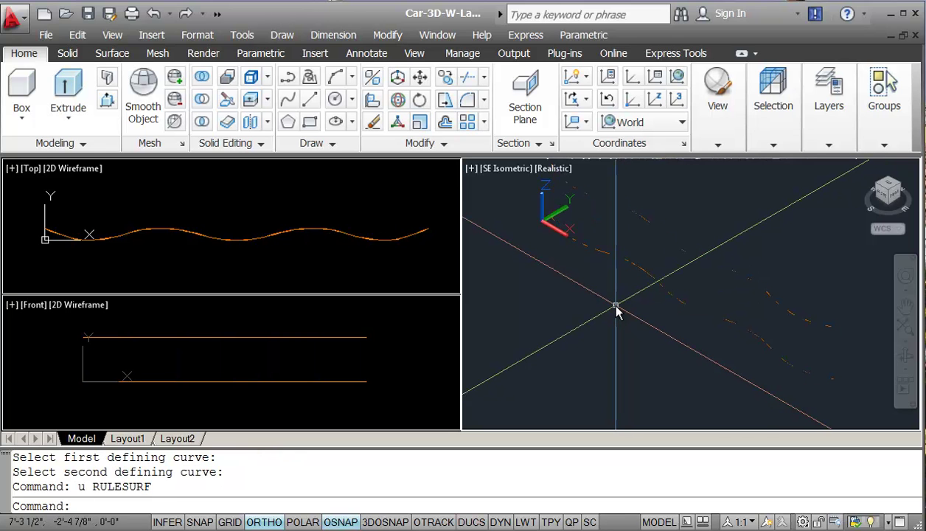
Set the SURFTAB1 wire frame density to 60 and recheck the variable
text(surftab1)
key(Return)
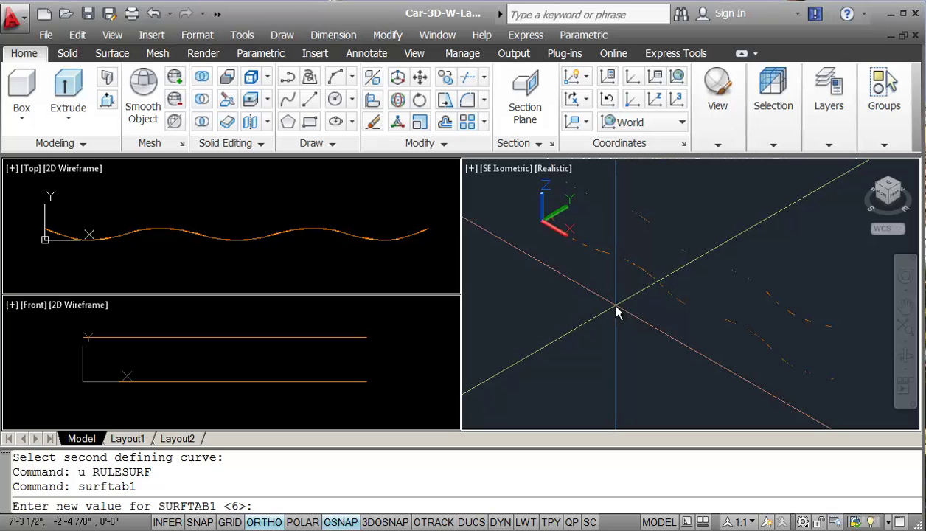
text(60)
key(Return)
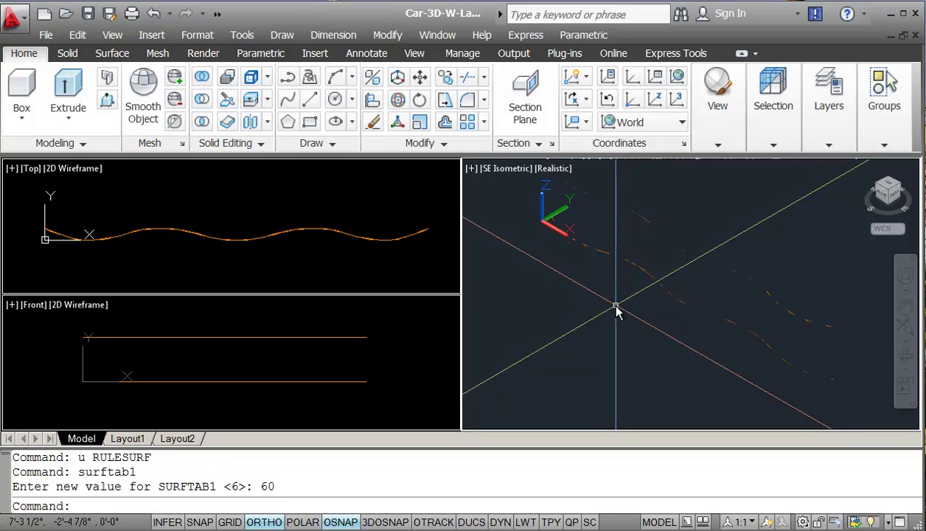
text(surftab1)
key(Return)
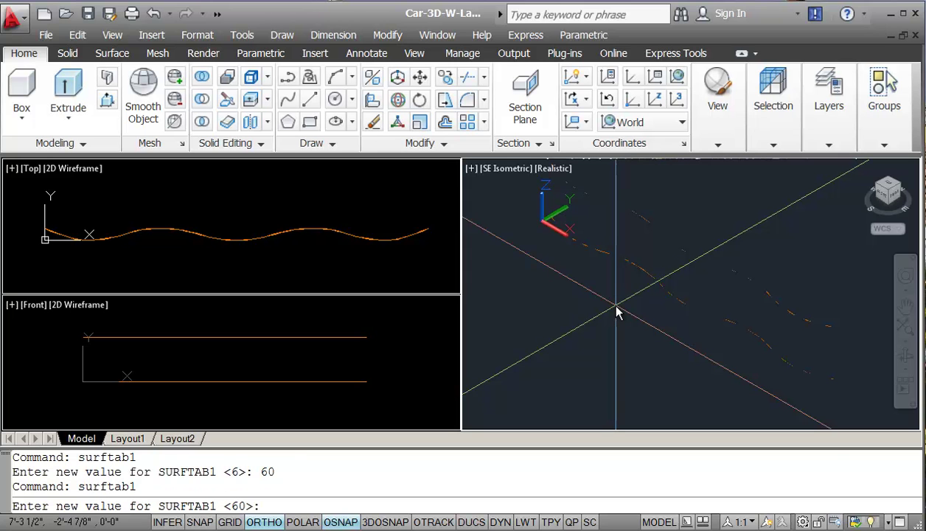
key(Return)
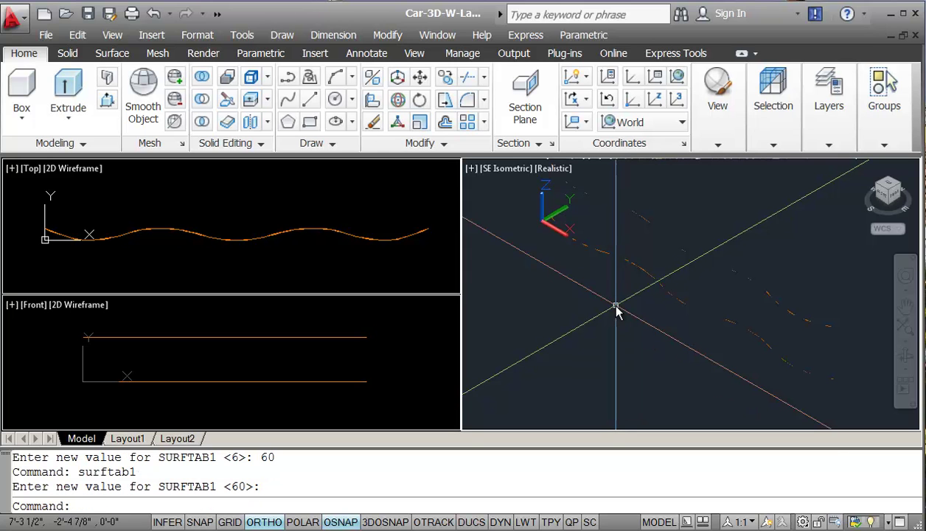
Create a ruled surface with RULESURF between the lower and upper wavy polylines in the SE Isometric viewport
text(rulesurf)
key(Return)
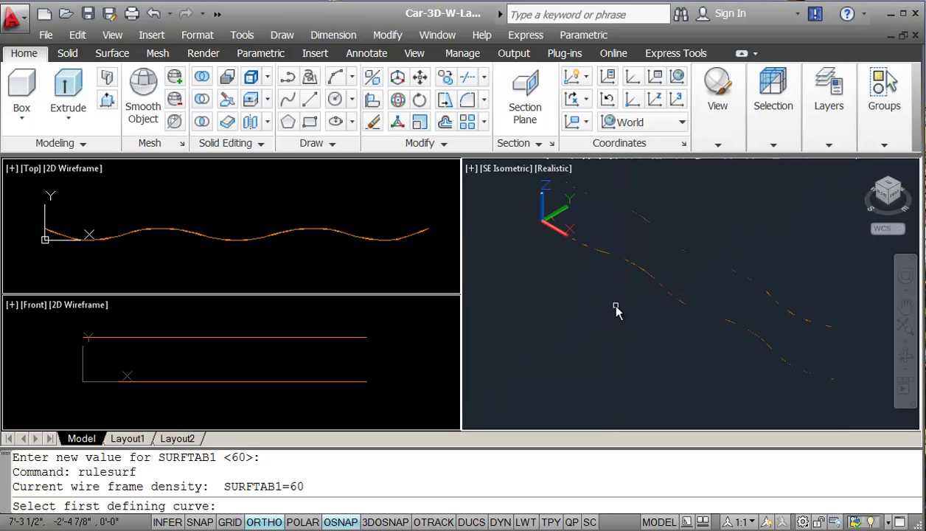
click(638, 268)
click(674, 247)
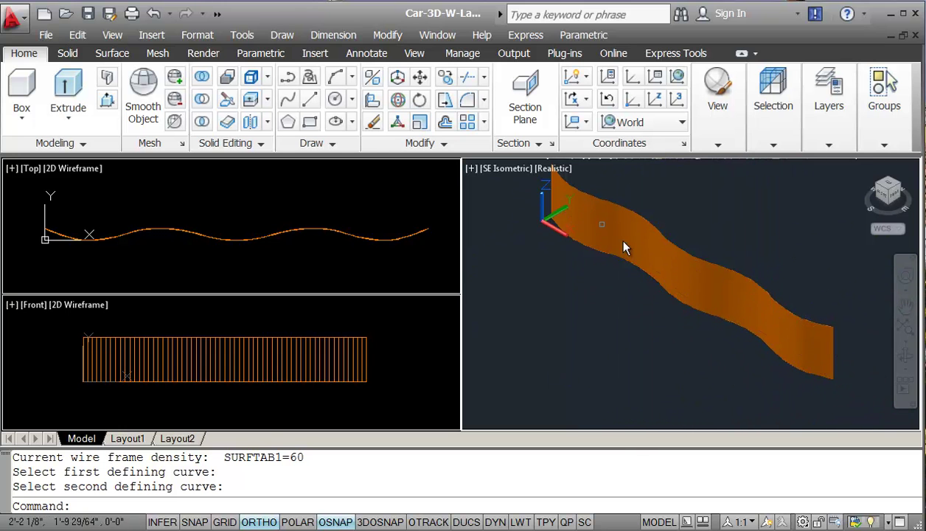
Change the wavy ruled surface to the WL-Shade layer and clear the selection
click(843, 355)
click(817, 363)
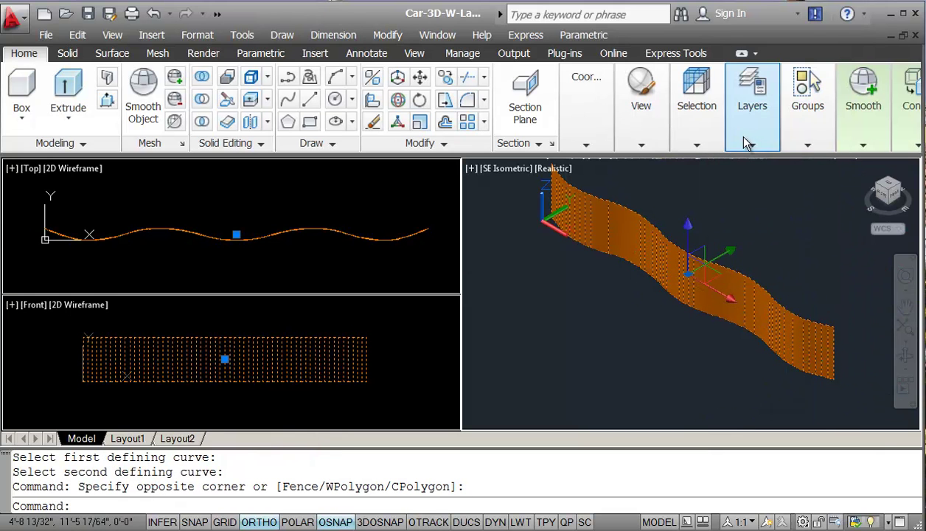
mouse_move(744, 142)
click(725, 208)
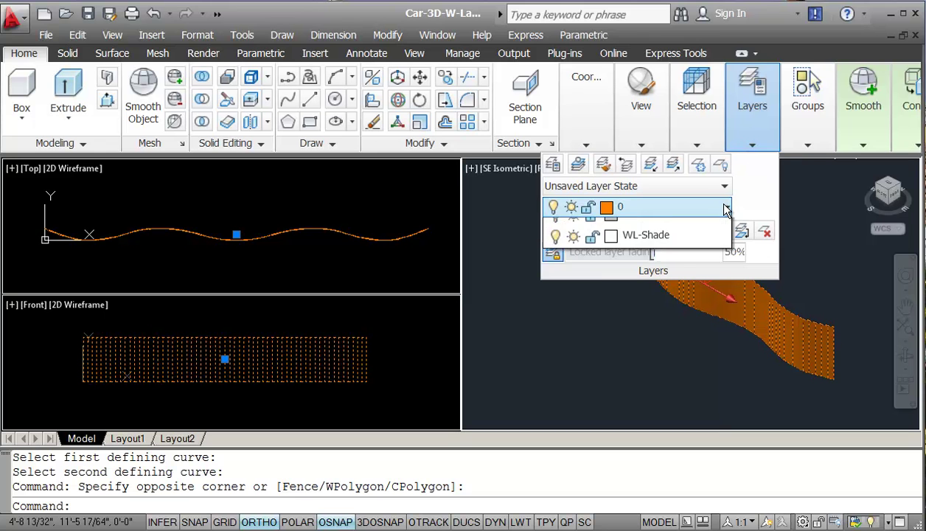
click(667, 293)
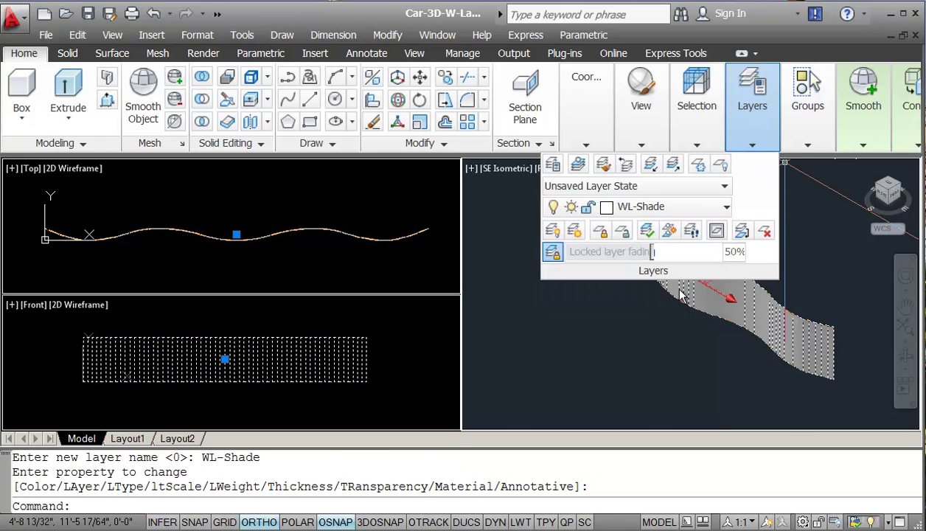
key(Escape)
key(Escape)
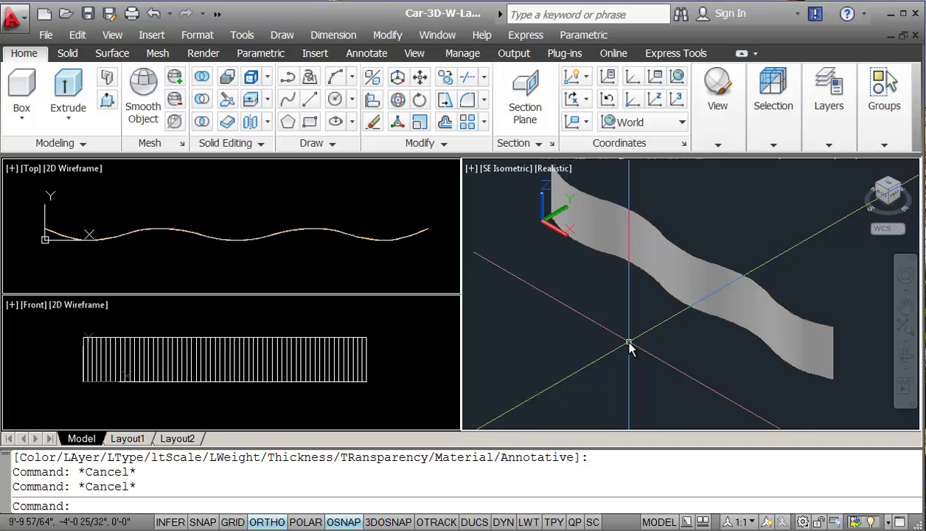
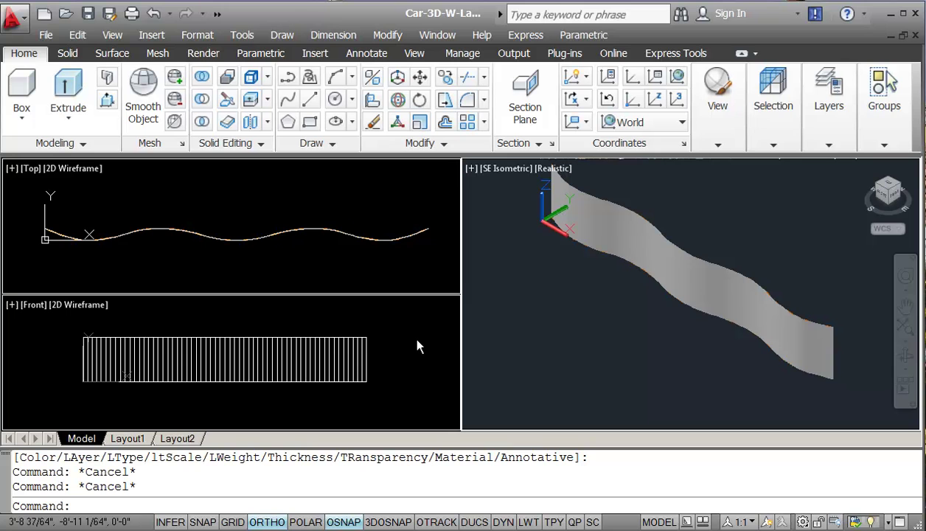
Create a cylinder in the Front viewport with its base centre at 0,0, radius 1.5 and height 6
click(80, 393)
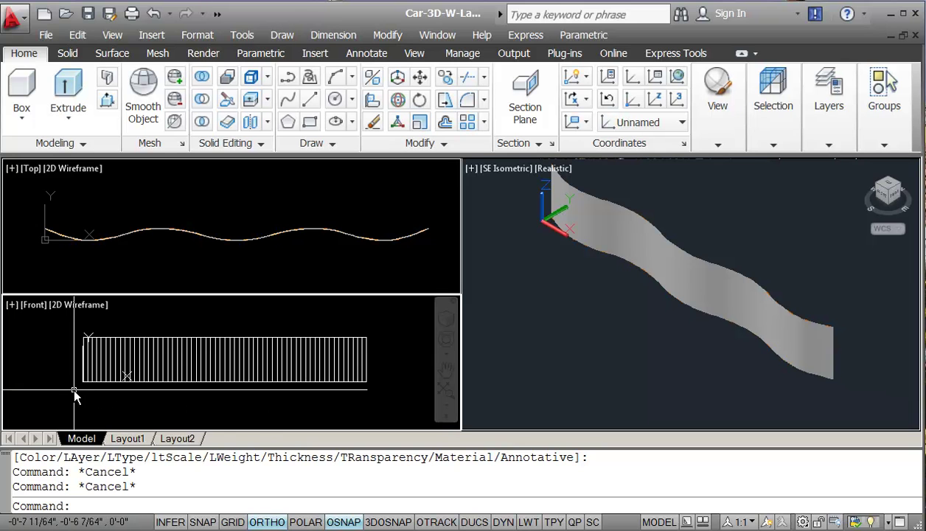
click(22, 123)
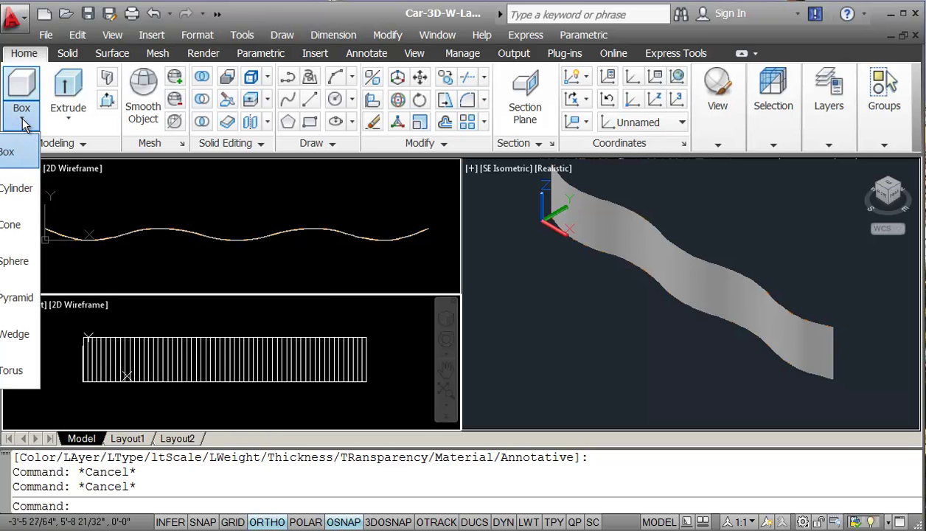
click(17, 188)
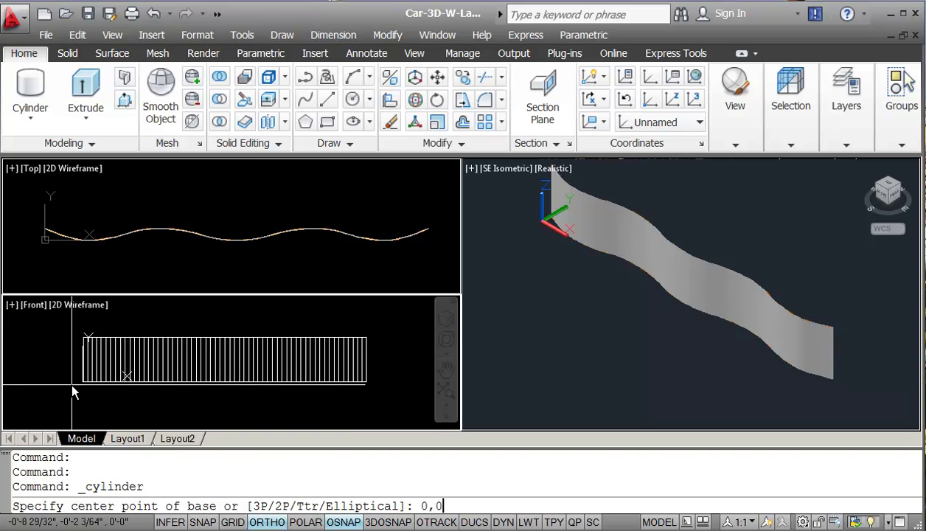
key(Return)
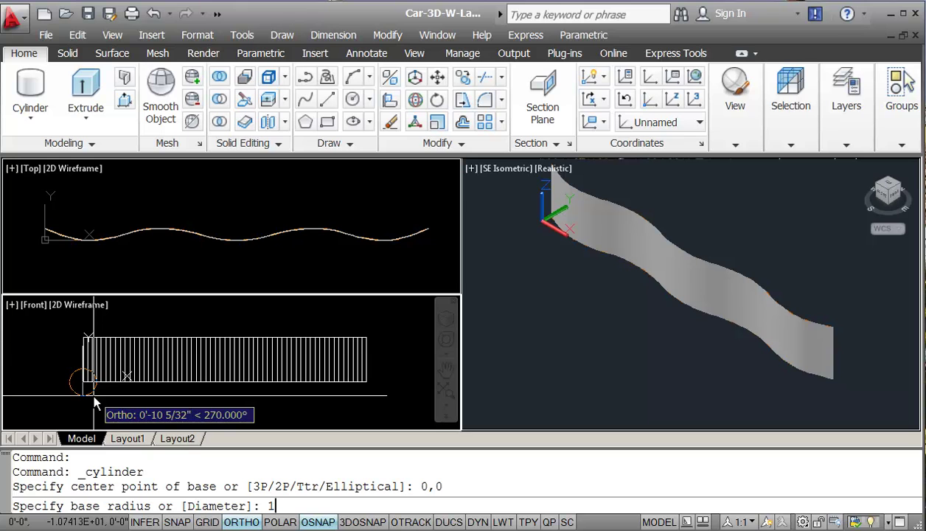
key(Return)
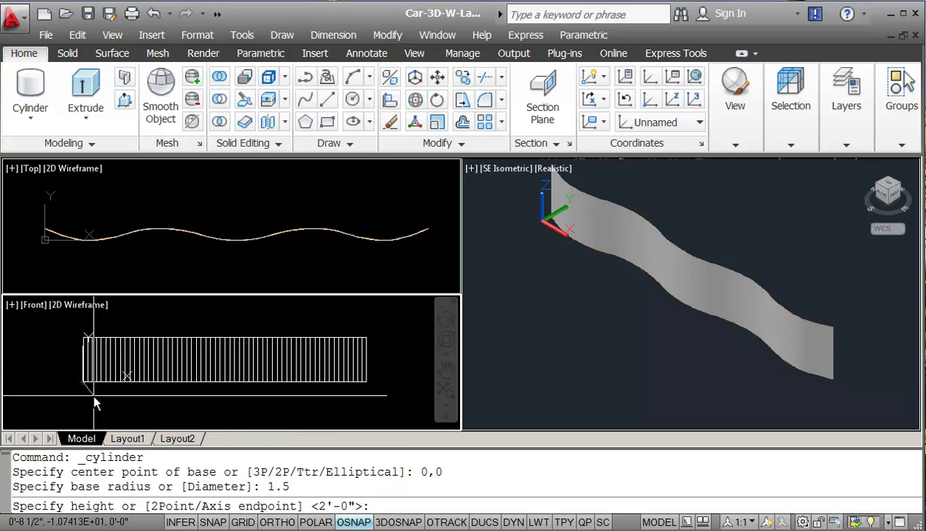
text(6)
key(Return)
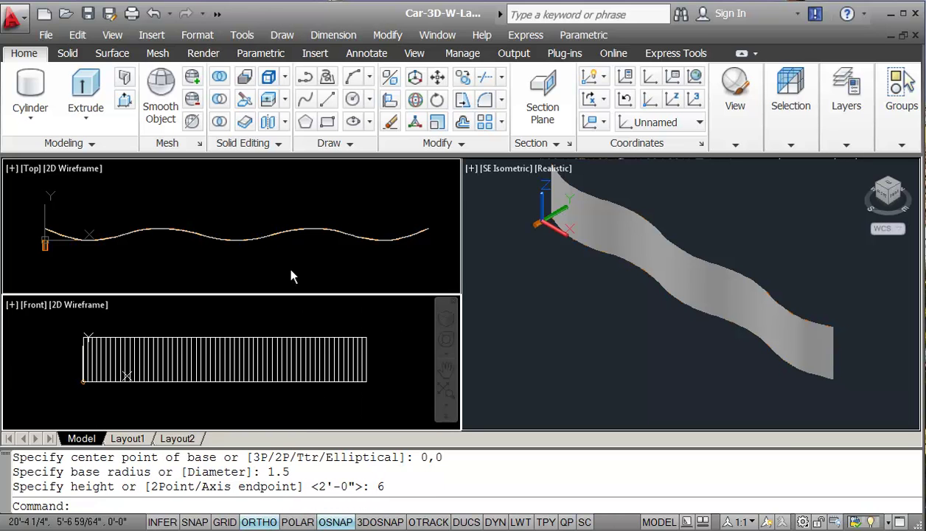
Move the cylinder in the positive Y direction in the Top viewport until it straddles the starting end of the wavy polyline
scroll(59, 261, up, 4)
middle_drag(56, 258, 181, 274)
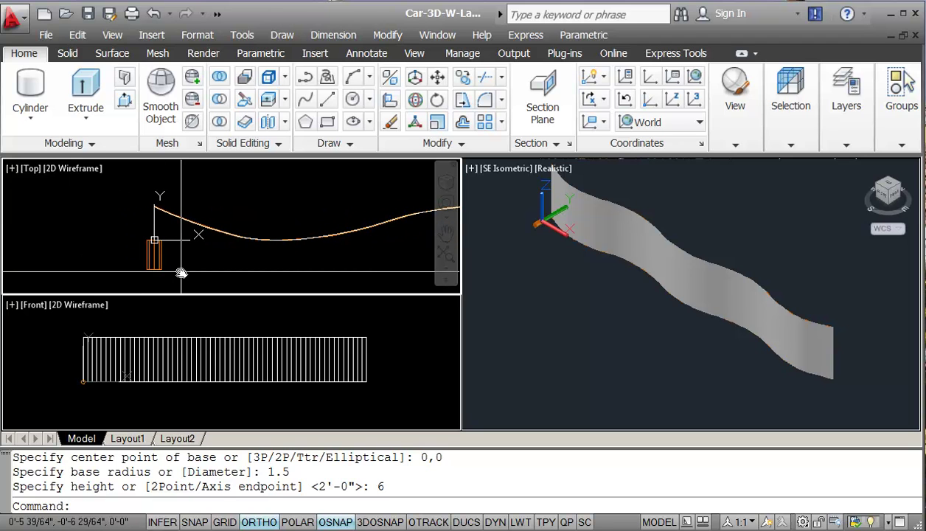
text(m)
key(Return)
click(155, 258)
key(Return)
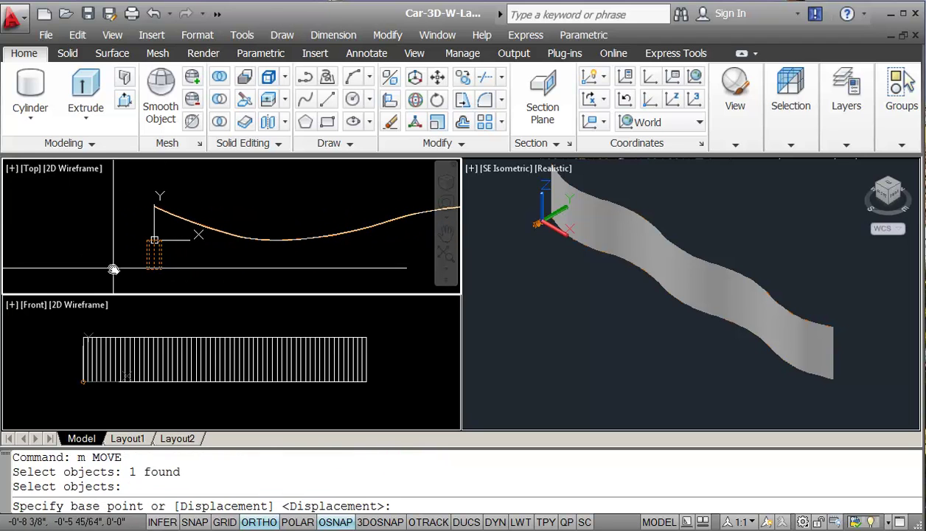
click(113, 269)
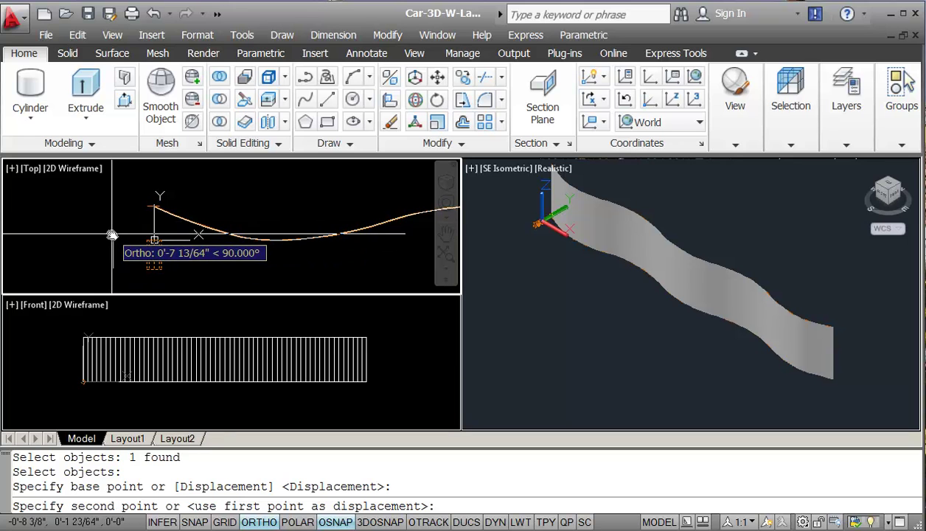
click(112, 232)
key(Escape)
key(Escape)
key(Escape)
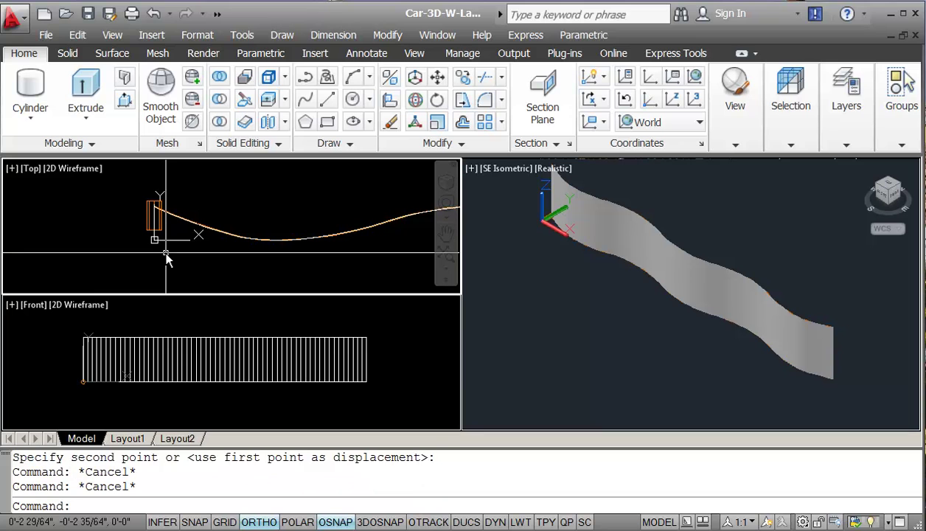
Move the cylinder 3 inches in the positive X direction in the Top viewport
text(m)
key(Return)
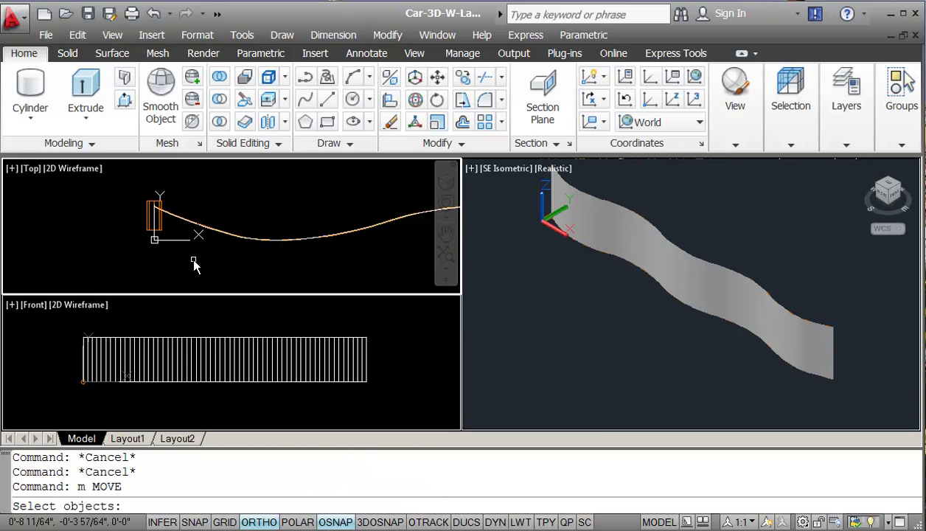
click(162, 230)
key(Return)
click(123, 248)
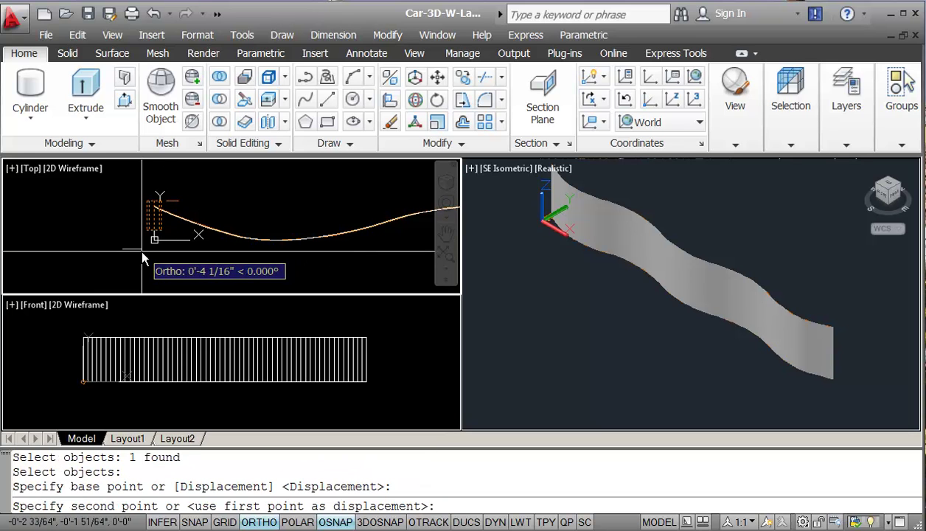
text(3)
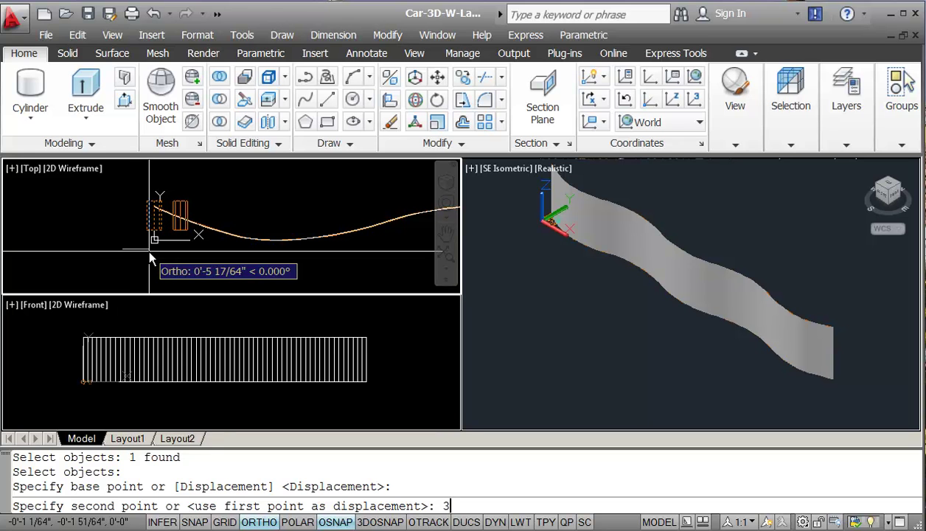
key(Return)
Move the cylinder slightly farther in positive Y in the Top viewport so the wavy curve crosses near its front end
text(m)
key(Return)
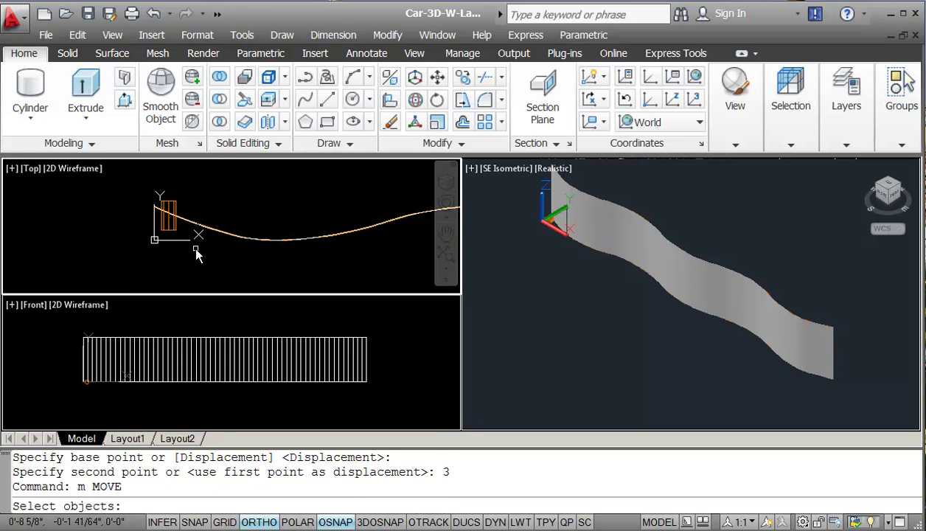
click(166, 233)
key(Return)
click(111, 233)
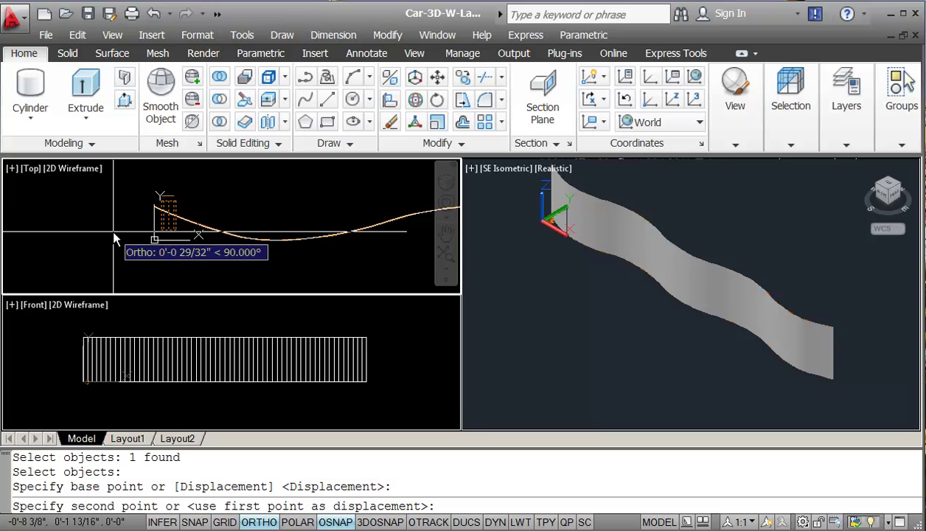
click(110, 221)
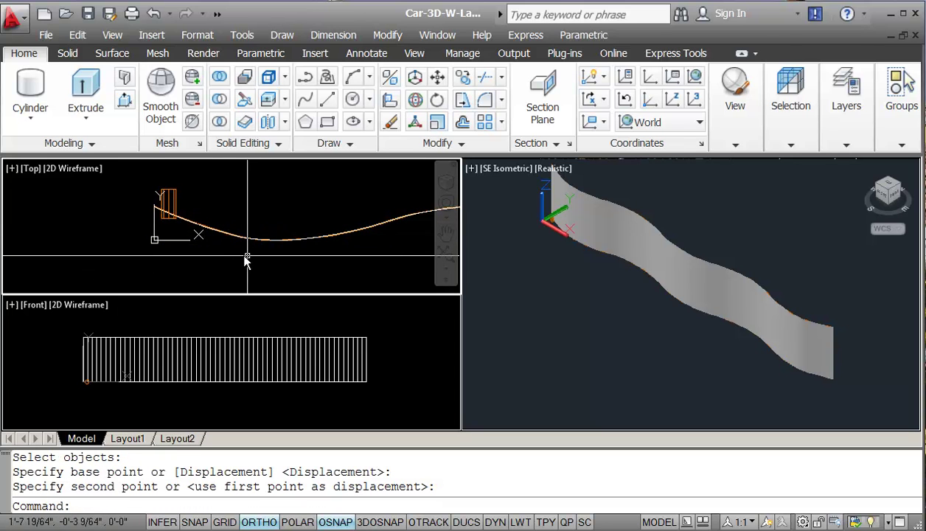
Move the cylinder 4 inches straight up in the Front viewport, away from the surface's lower edge
click(59, 395)
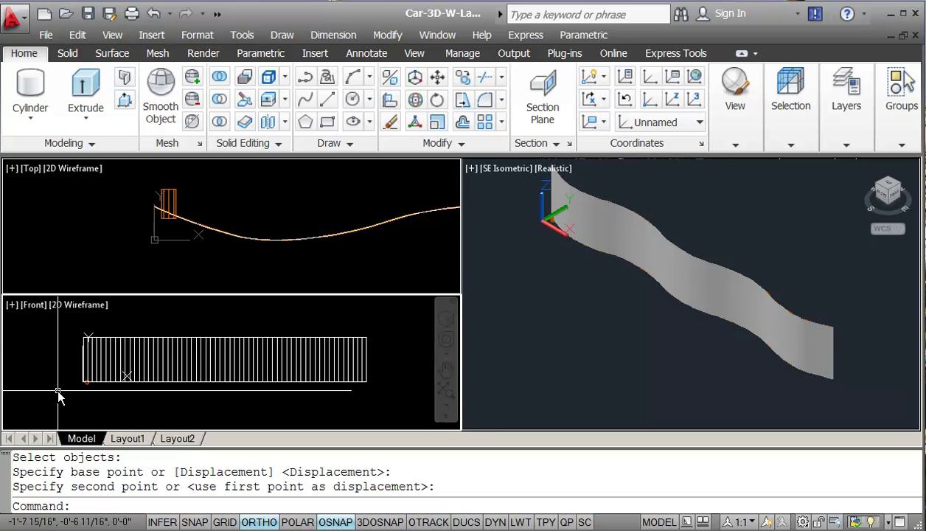
scroll(64, 398, up, 2)
scroll(63, 398, up, 2)
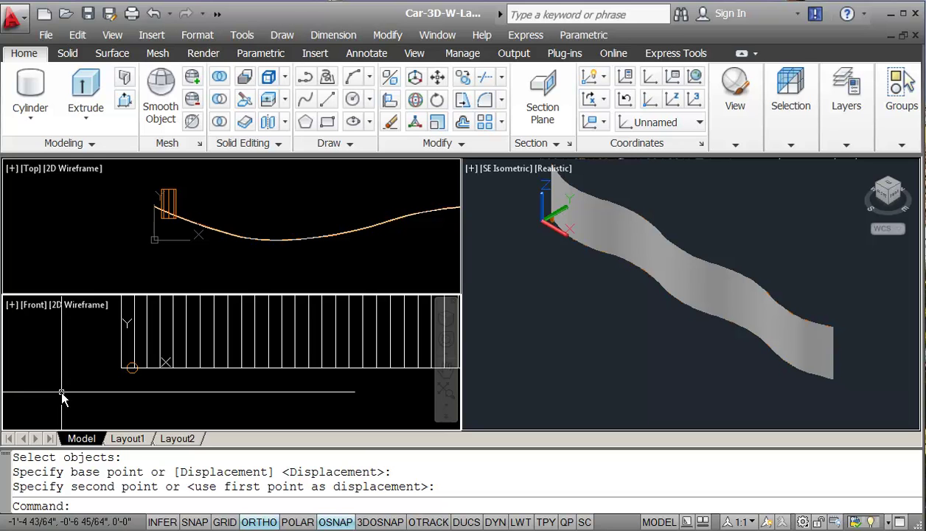
text(m)
key(Return)
click(130, 366)
key(Return)
click(74, 383)
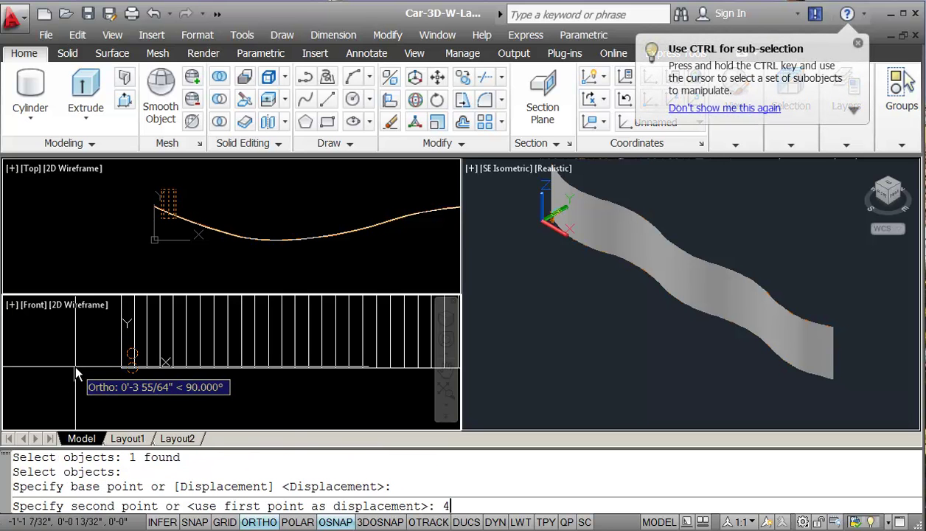
text(4)
key(Return)
Copy the cylinder 28 inches straight up in the Front viewport, near the surface's upper edge
text(c)
key(Return)
click(132, 355)
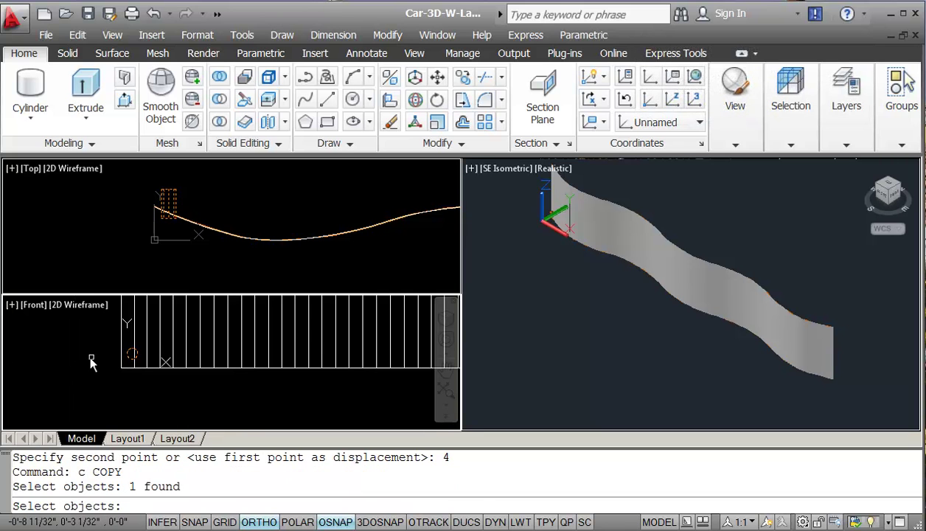
key(Return)
click(86, 352)
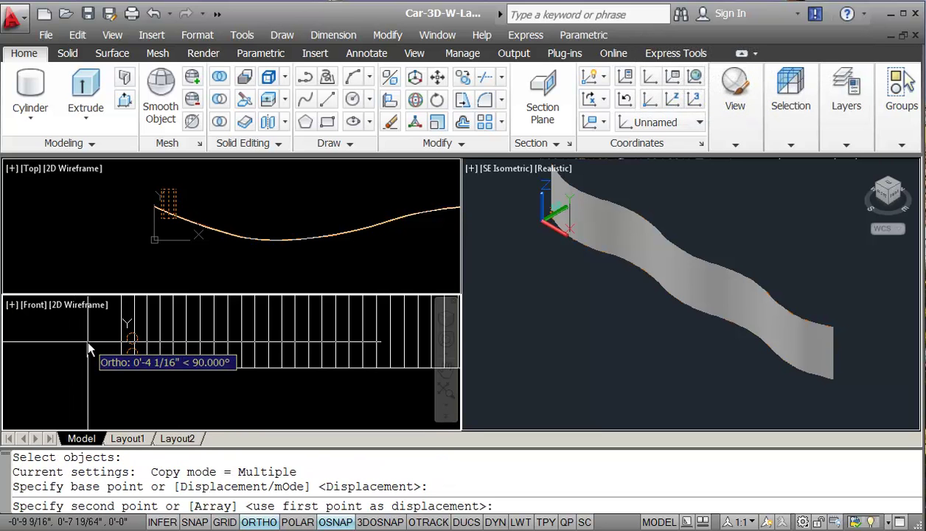
text(28)
key(Return)
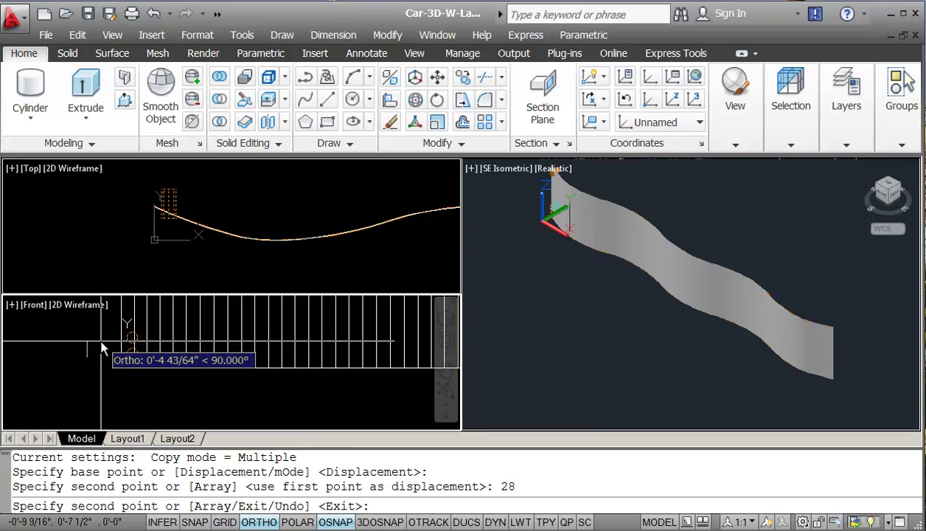
key(Escape)
middle_drag(103, 351, 110, 384)
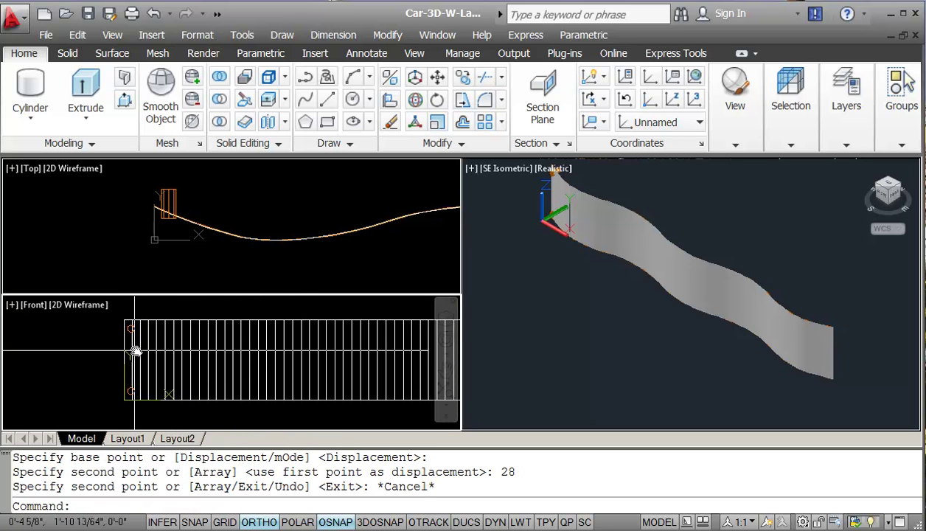
Assign both cylinders at the starting end of the wave to the WL-Hardware layer
click(188, 255)
scroll(147, 251, down, 2)
middle_drag(83, 243, 90, 261)
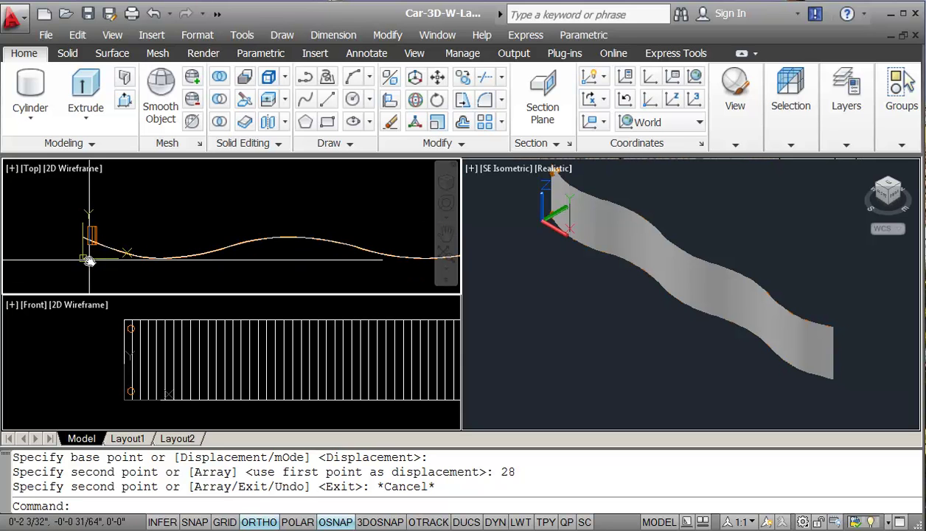
scroll(102, 238, up, 3)
click(117, 228)
click(77, 214)
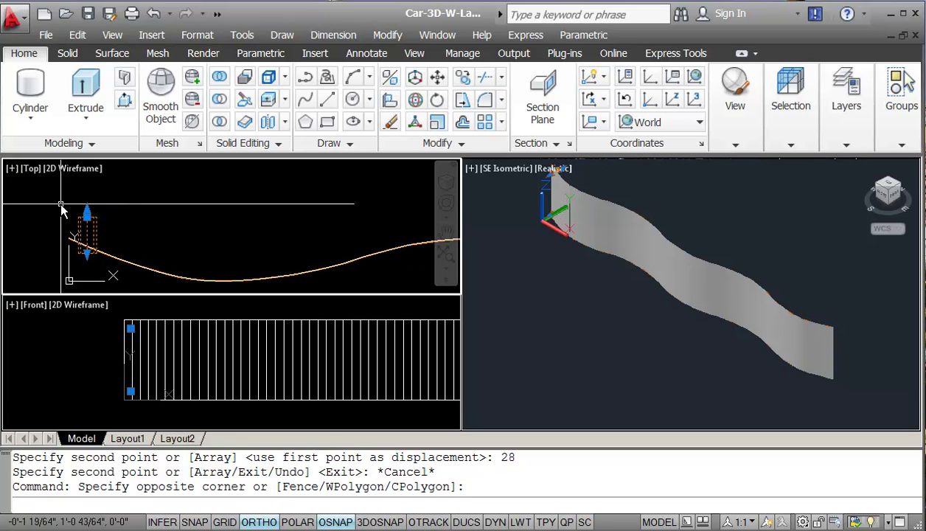
click(823, 146)
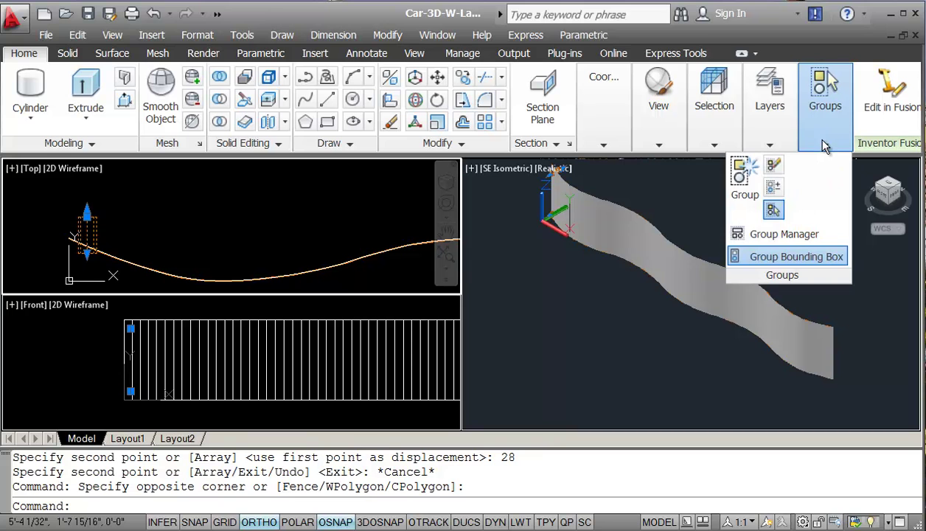
click(761, 123)
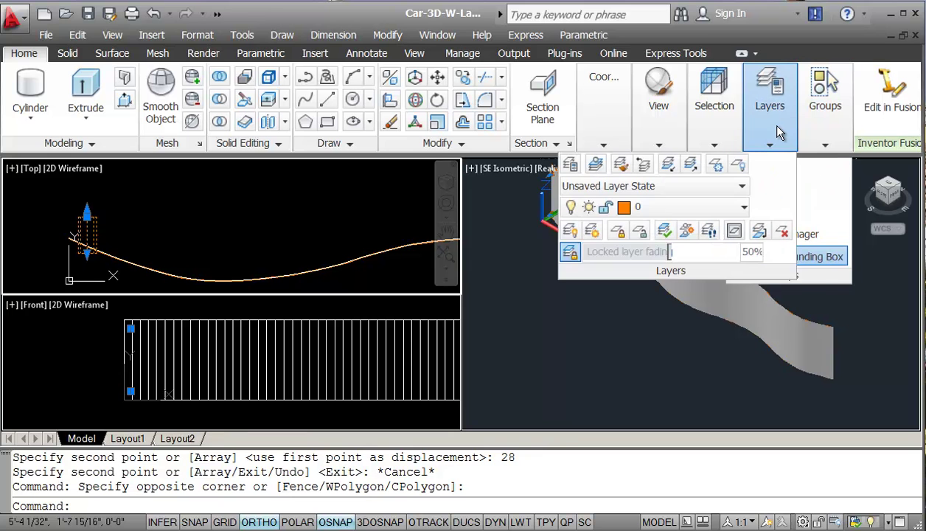
click(667, 206)
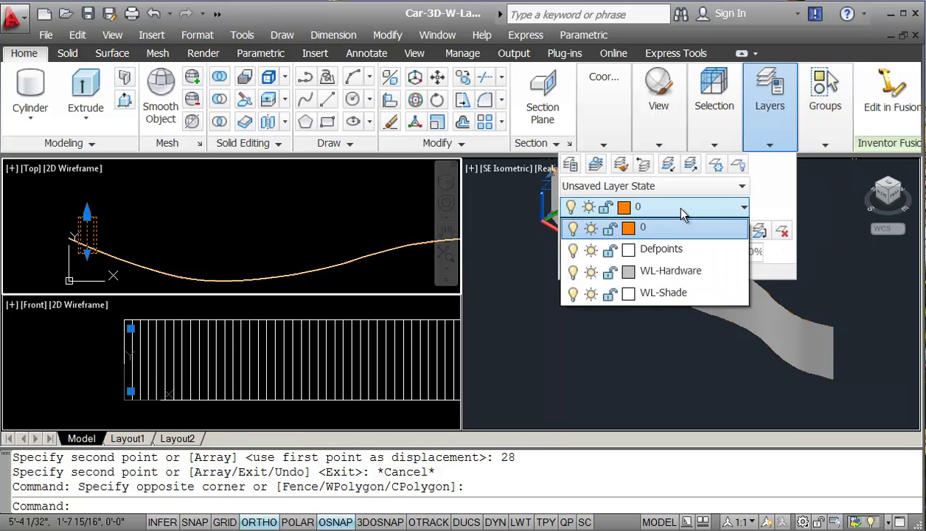
click(667, 273)
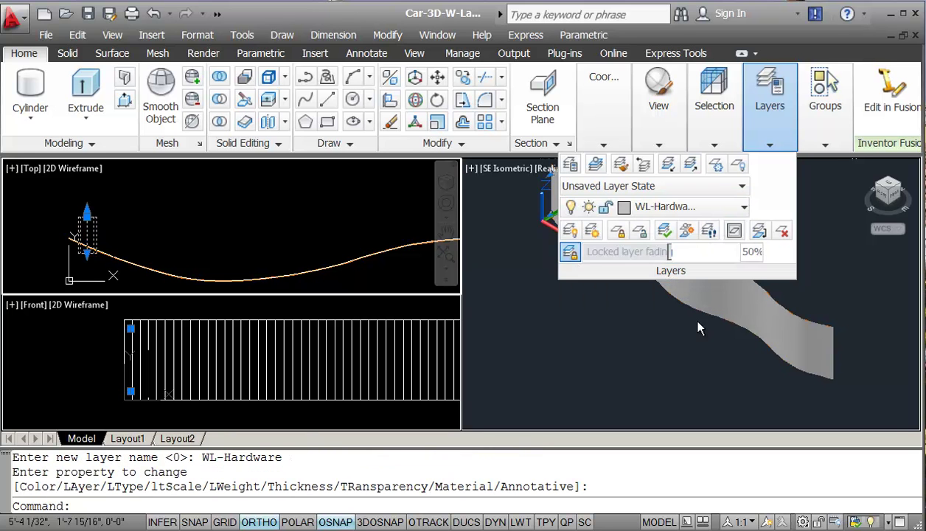
key(Escape)
key(Escape)
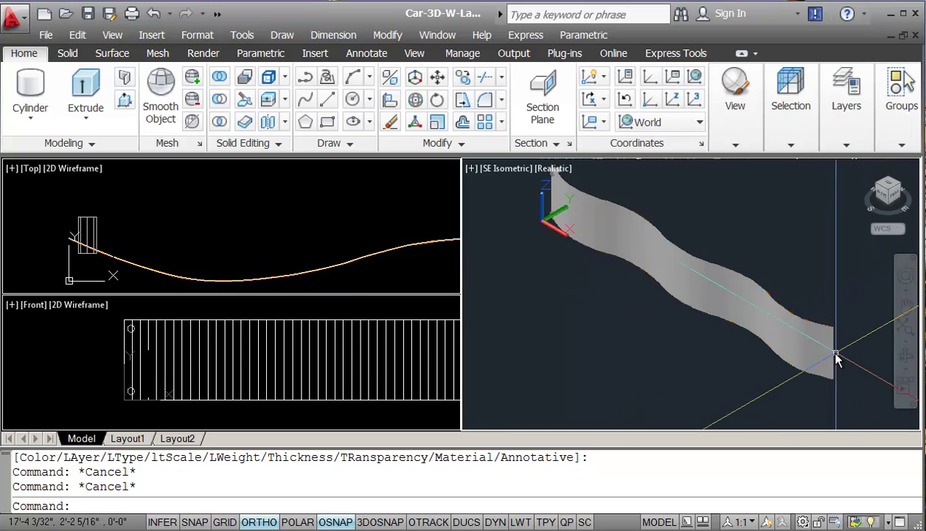
Check which layer the wavy surface is on
click(829, 359)
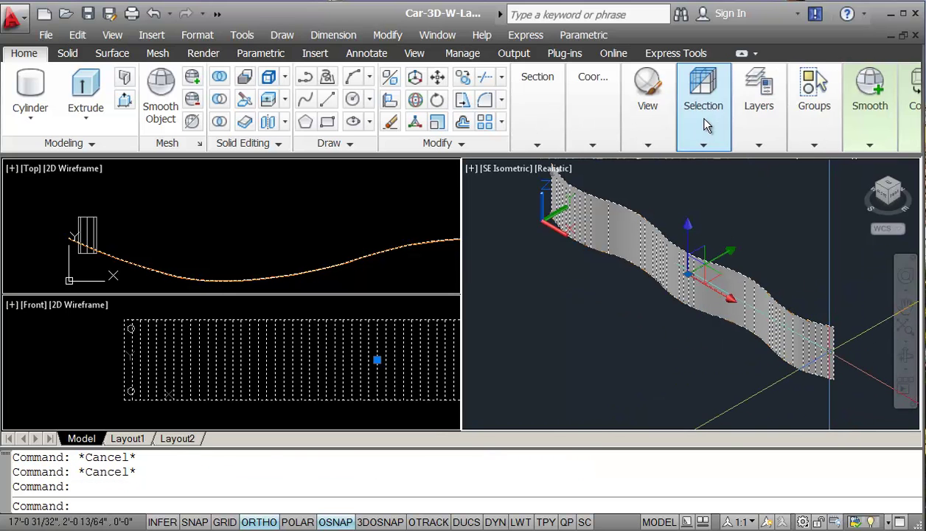
click(698, 112)
click(764, 145)
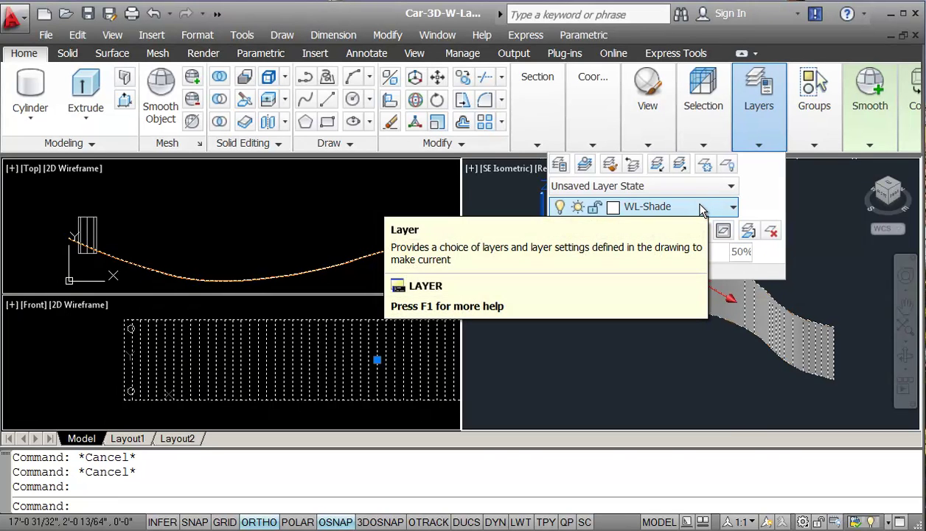
key(Escape)
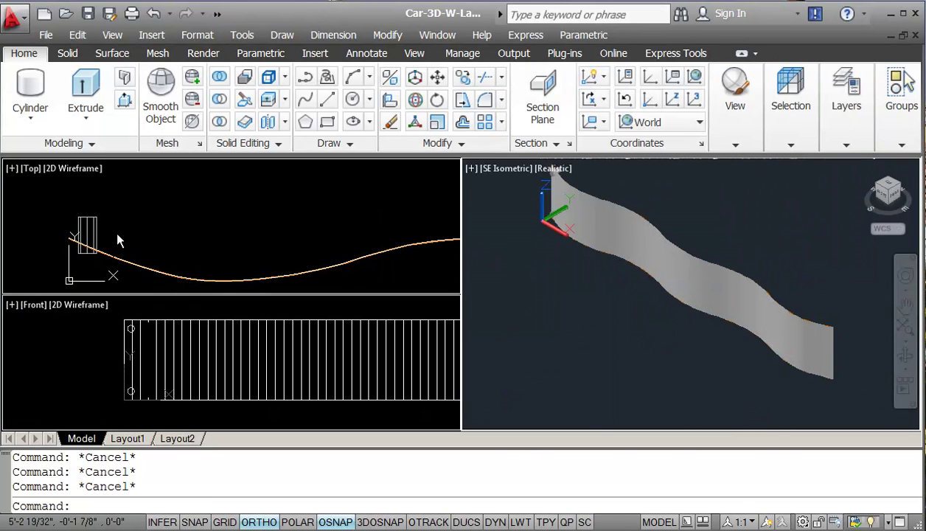
Copy both cylinders 44 inches in the positive X direction in the Top viewport
click(123, 245)
scroll(139, 223, down, 2)
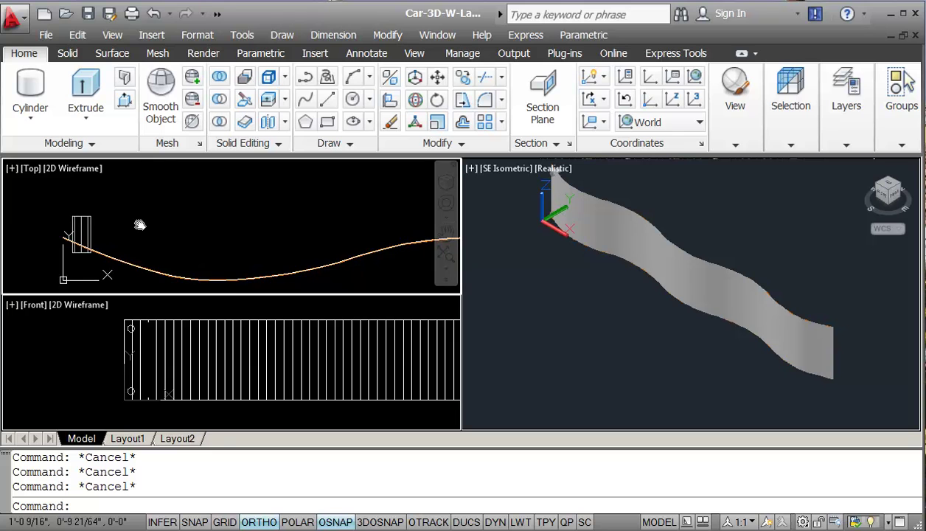
middle_drag(186, 223, 134, 219)
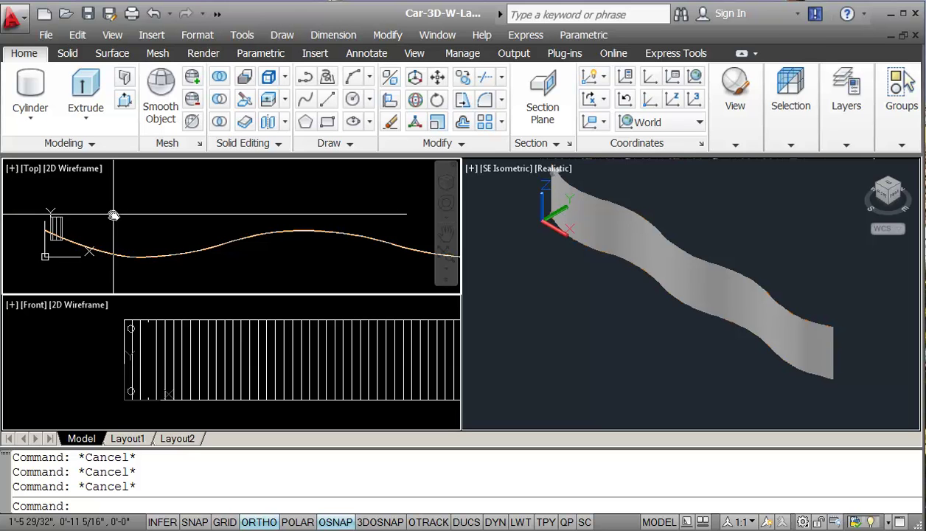
text(c)
key(Return)
click(113, 203)
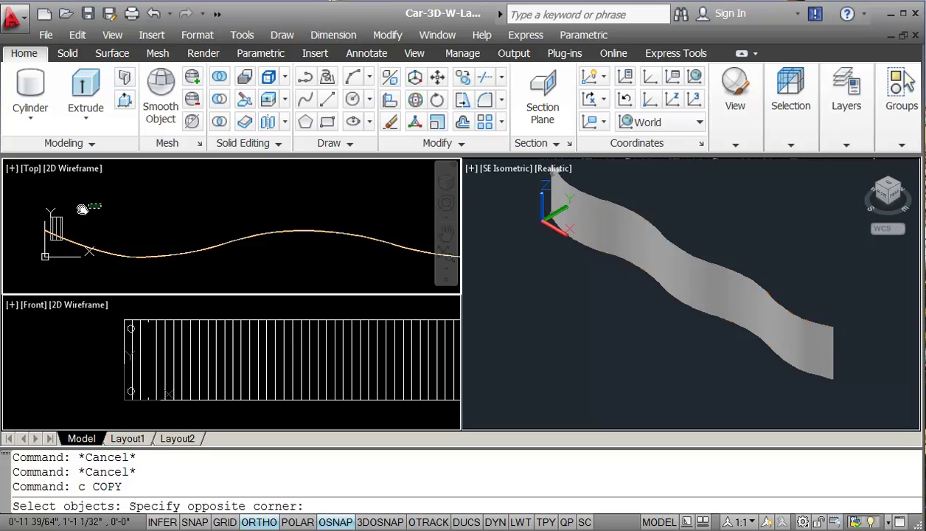
click(43, 225)
key(Return)
click(108, 212)
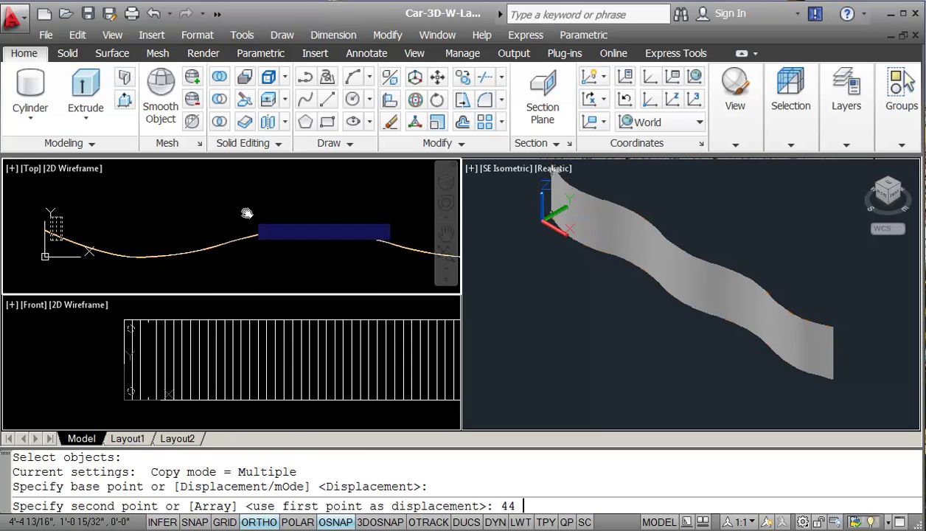
text(44)
key(Return)
key(Escape)
key(Escape)
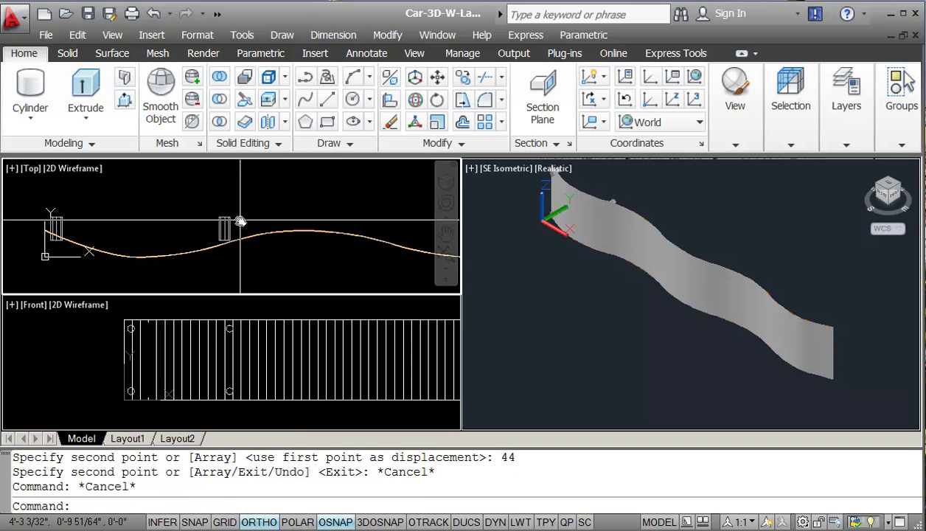
Move the copied cylinder pair a few inches farther in positive X until it crosses the rising part of the curve
text(m)
key(Return)
click(247, 199)
click(193, 232)
key(Return)
click(267, 197)
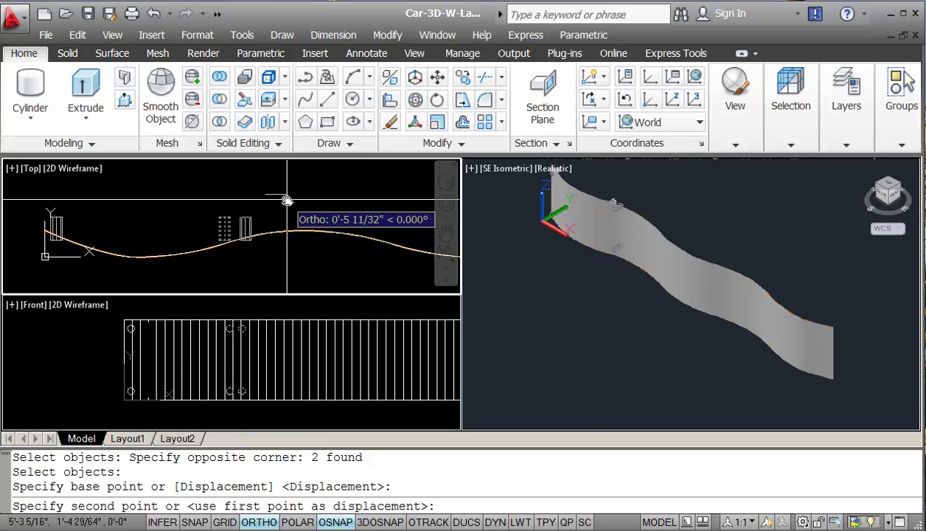
click(288, 200)
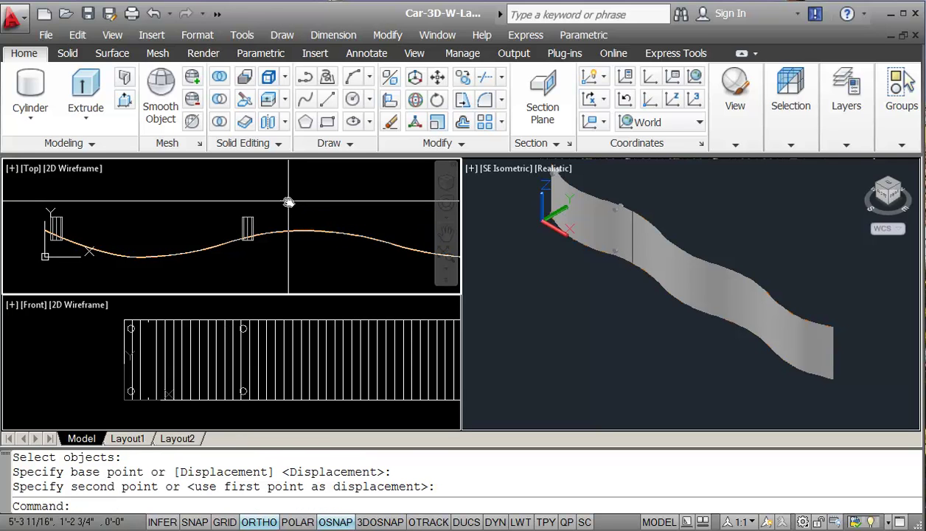
Copy the second cylinder pair about 2'-6" in positive X and again onto the next rising part of the curve
text(cp)
key(Return)
click(284, 200)
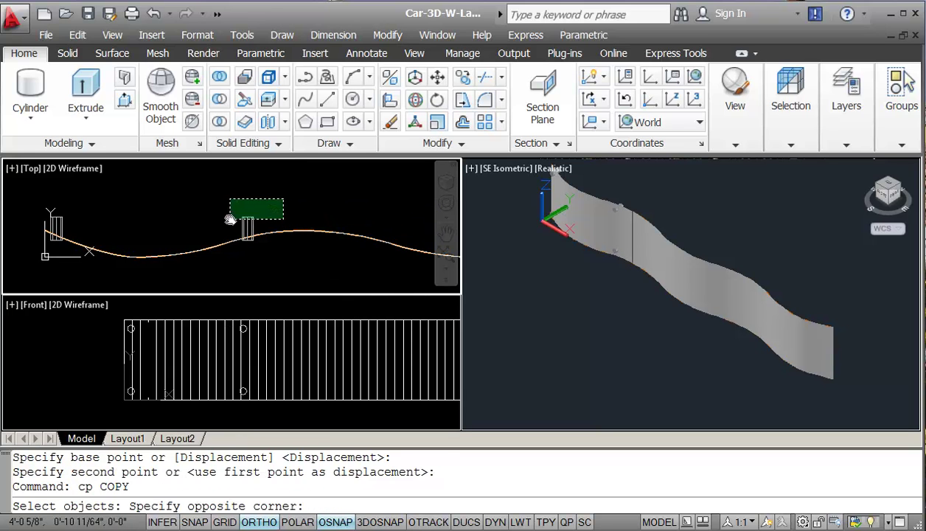
click(231, 218)
key(Return)
click(288, 199)
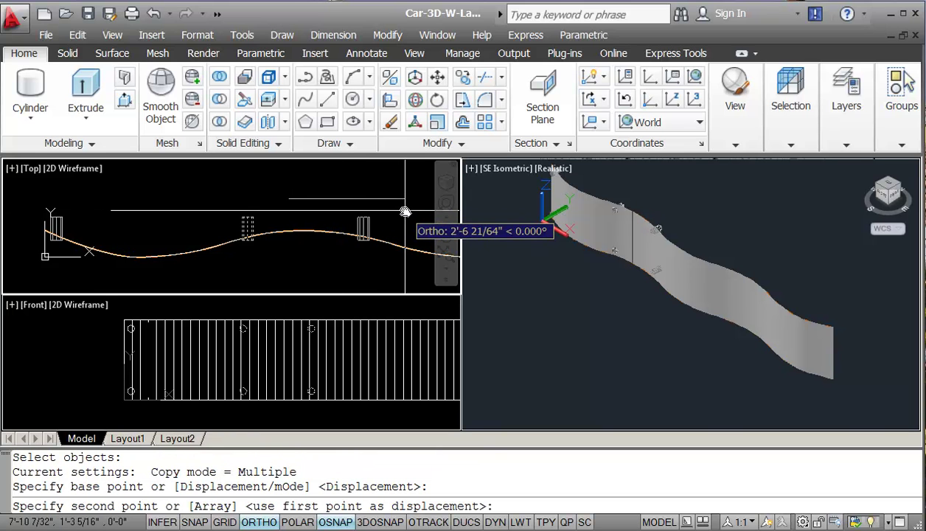
click(405, 212)
scroll(386, 208, up, 2)
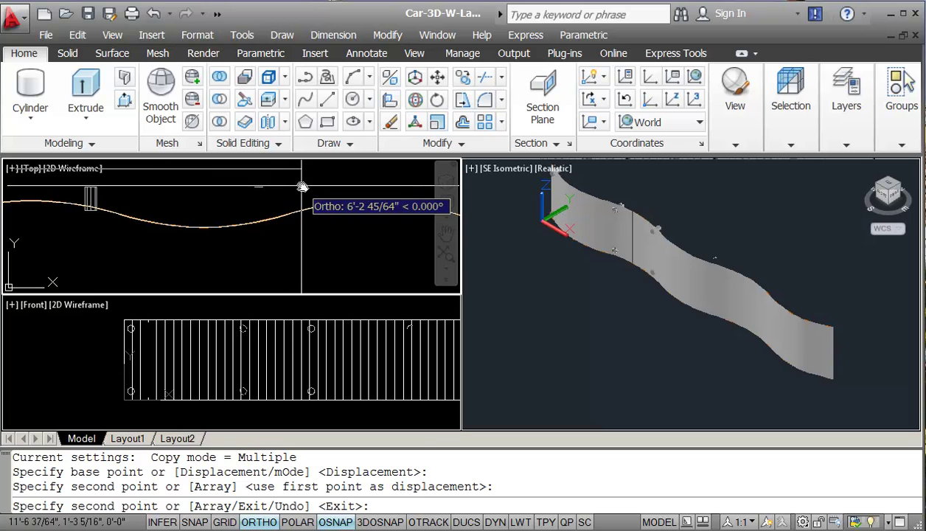
click(363, 180)
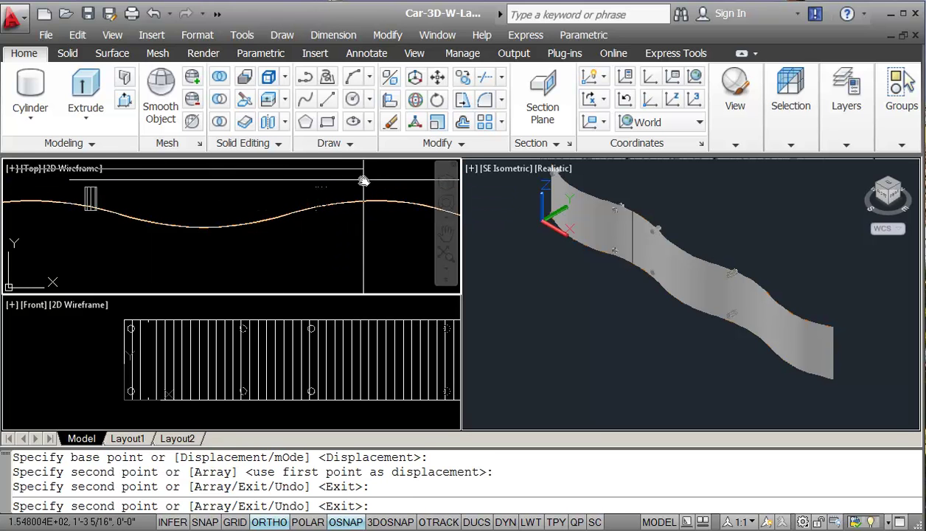
With object snap off, place two more copies of the pair on the next falling part and at the curve's far end
key(F3)
scroll(376, 185, up, 2)
scroll(310, 193, down, 2)
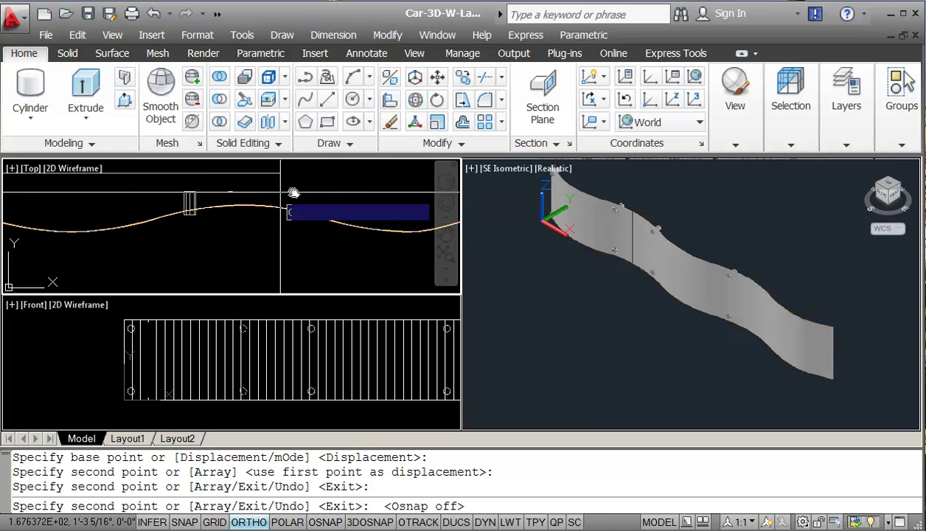
click(334, 191)
middle_drag(334, 193, 186, 196)
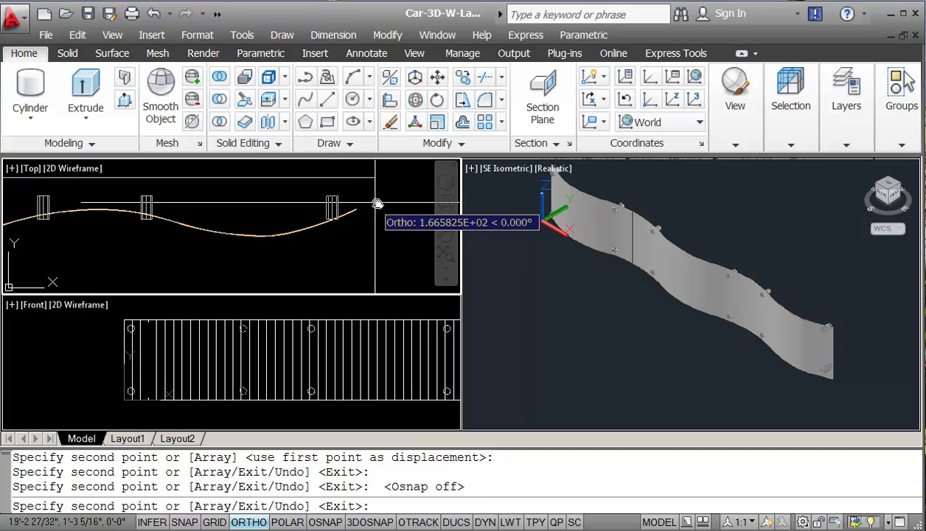
key(Escape)
scroll(384, 207, down, 3)
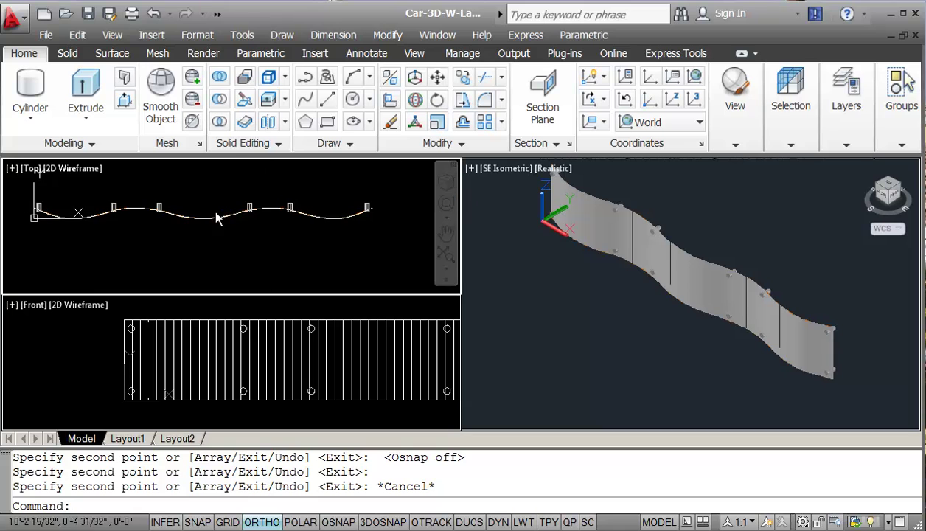
Draw a circle with a radius of 2 inches just above the curve's first dip in the Top viewport
scroll(74, 226, up, 3)
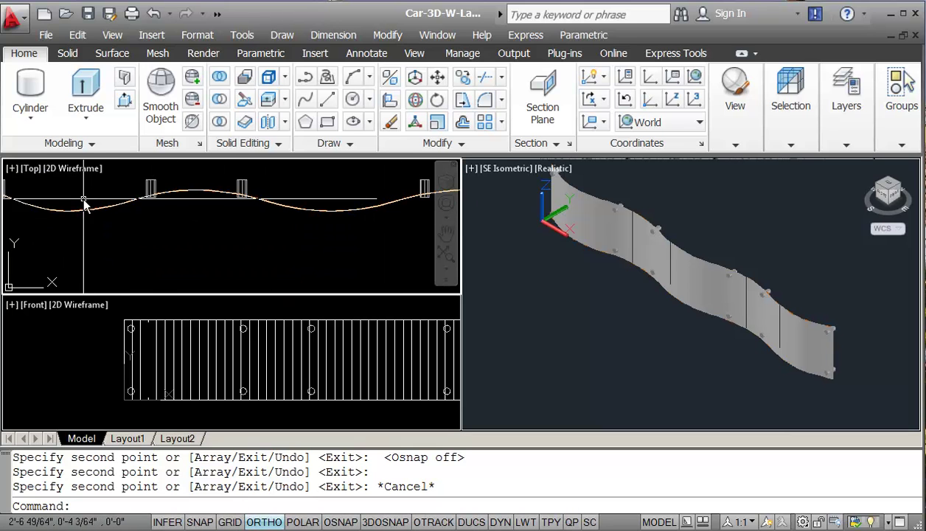
middle_drag(82, 203, 217, 238)
scroll(217, 238, down, 2)
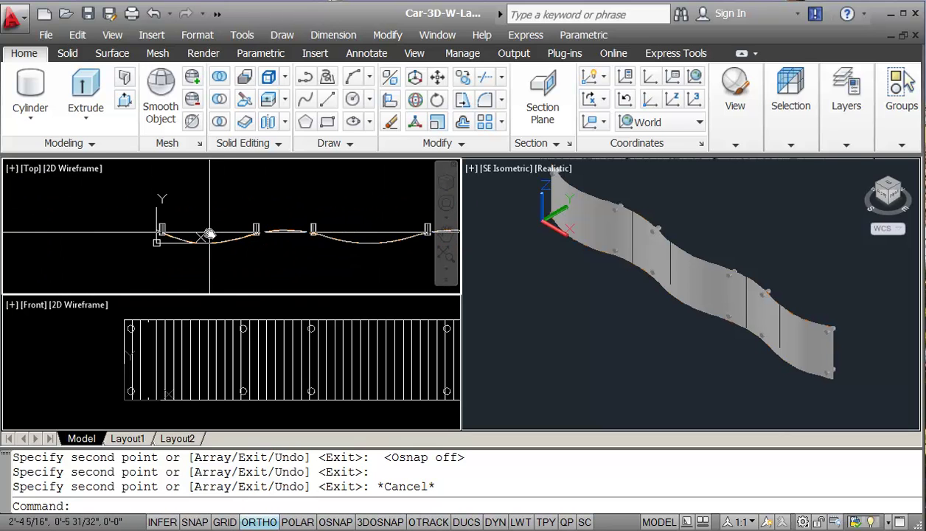
scroll(277, 236, up, 2)
scroll(148, 239, down, 2)
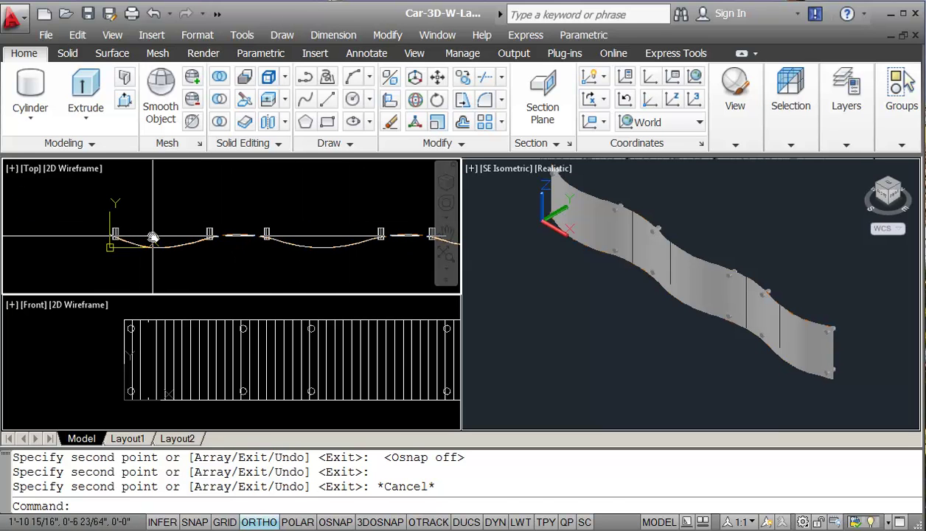
text(r)
key(Return)
scroll(153, 236, up, 2)
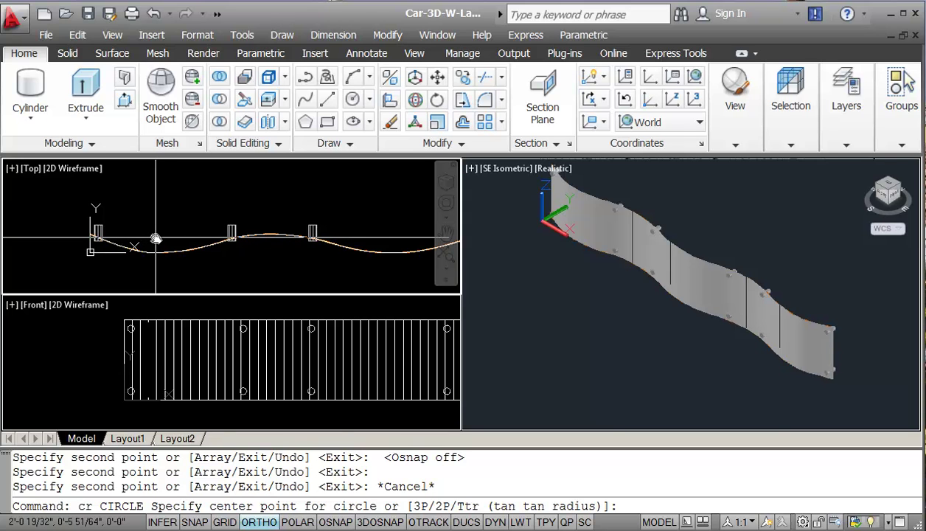
click(156, 237)
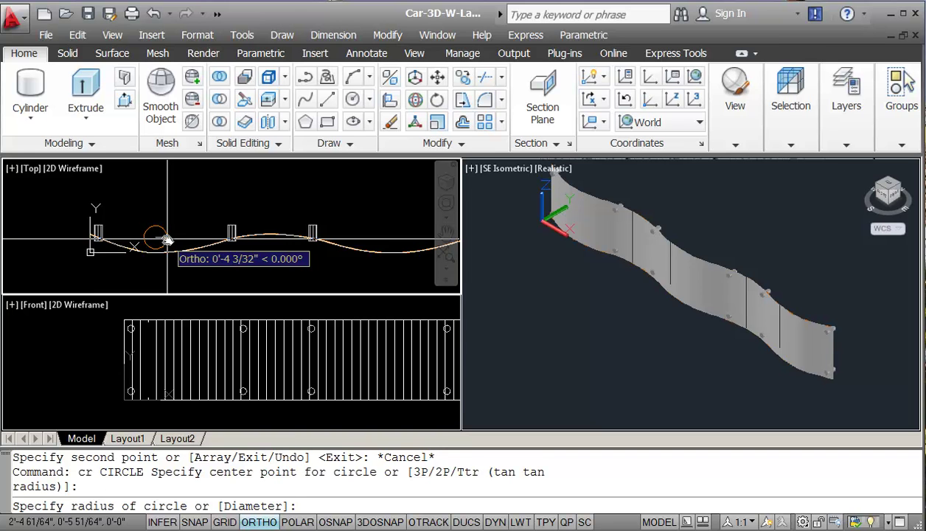
text(2)
key(Return)
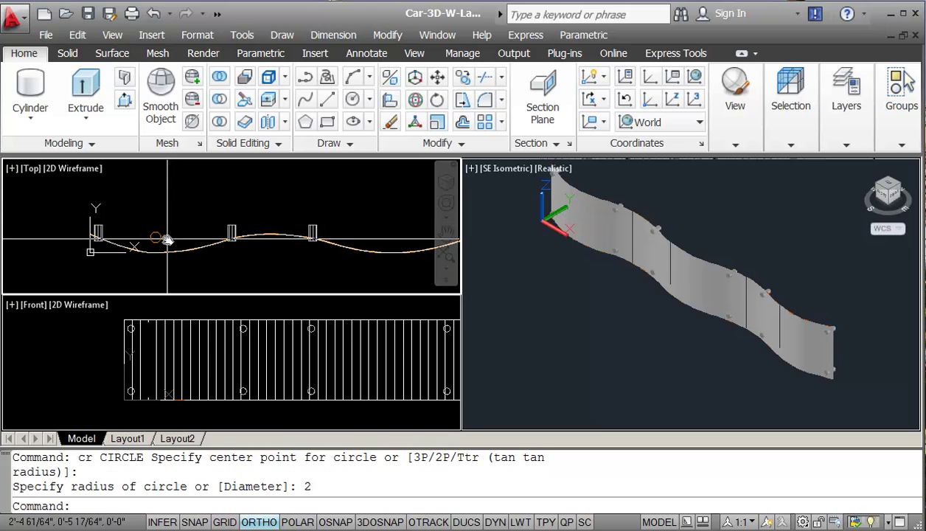
Scale the new circle by a factor of 2 about its center
text(sc)
key(Return)
click(155, 237)
key(Return)
text(cen)
key(Return)
click(156, 238)
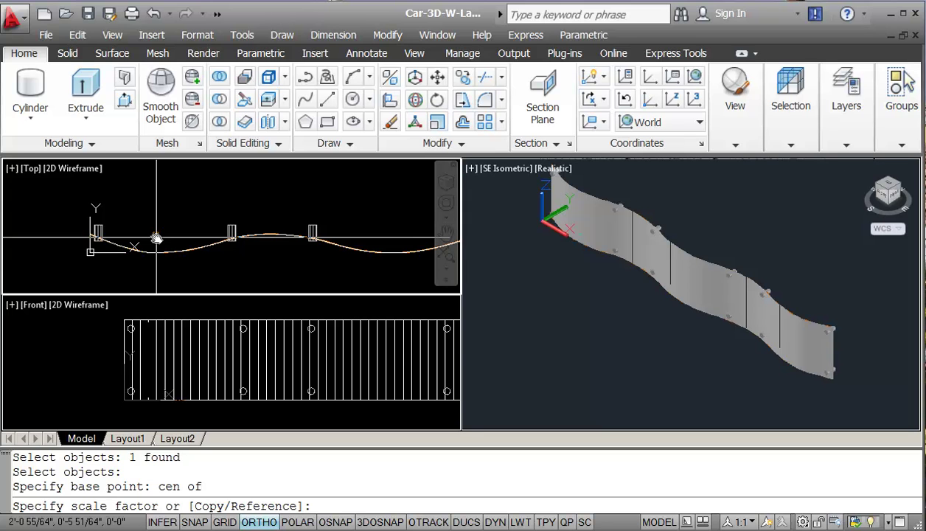
text(2)
key(Return)
key(Escape)
key(Escape)
key(Escape)
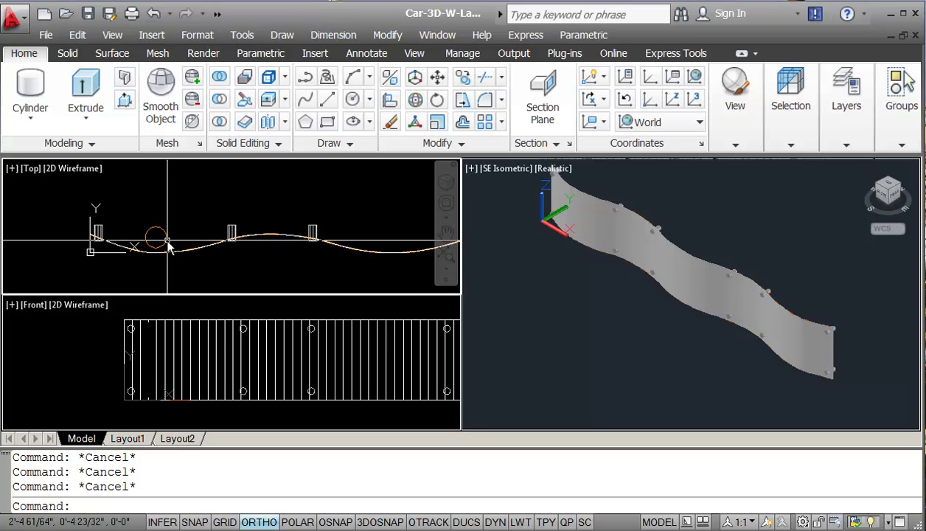
Move the circle 18 inches straight up in the Front viewport
click(104, 360)
text(m)
key(Return)
click(155, 410)
click(207, 385)
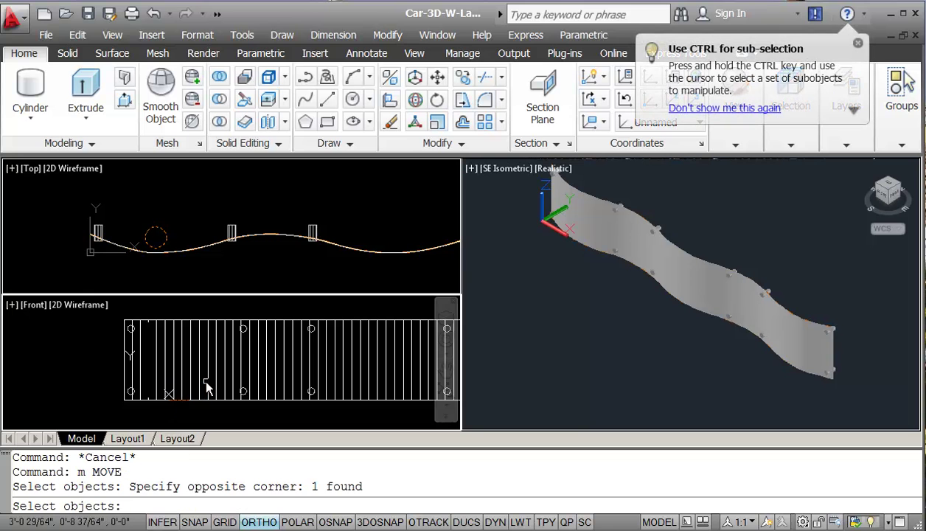
key(Return)
click(77, 393)
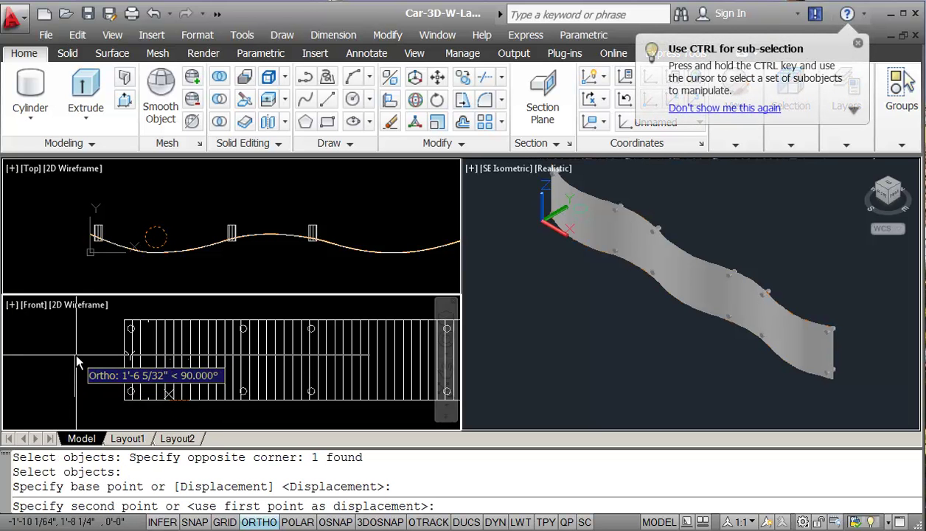
text(18)
key(Return)
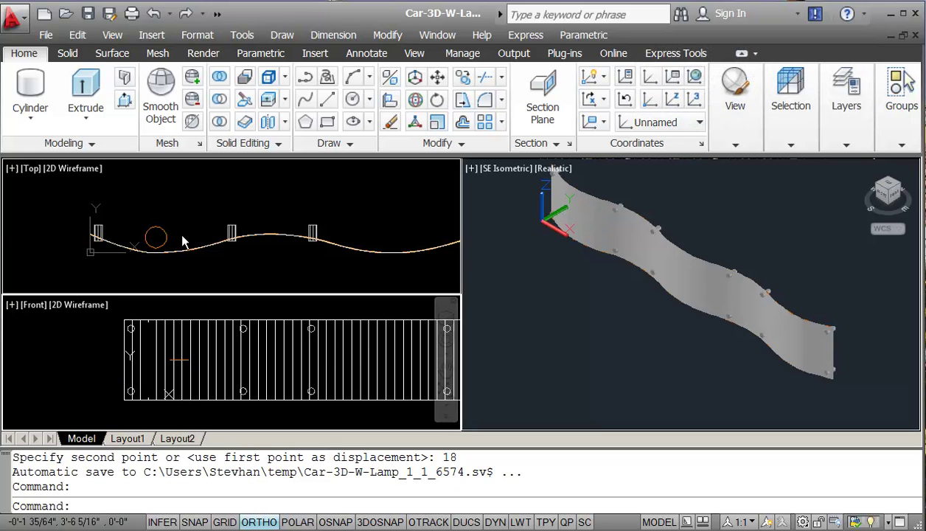
Assign the circle to the Defpoints layer
click(172, 241)
click(166, 240)
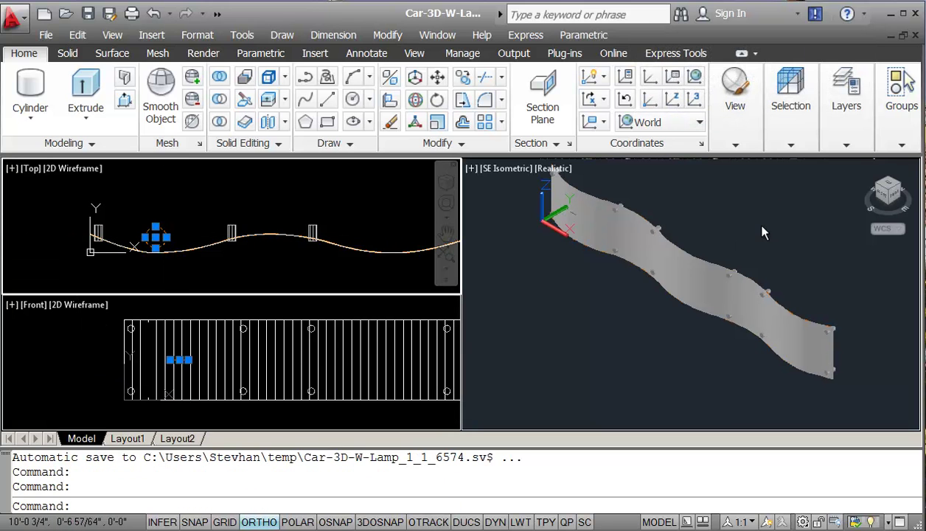
mouse_move(844, 138)
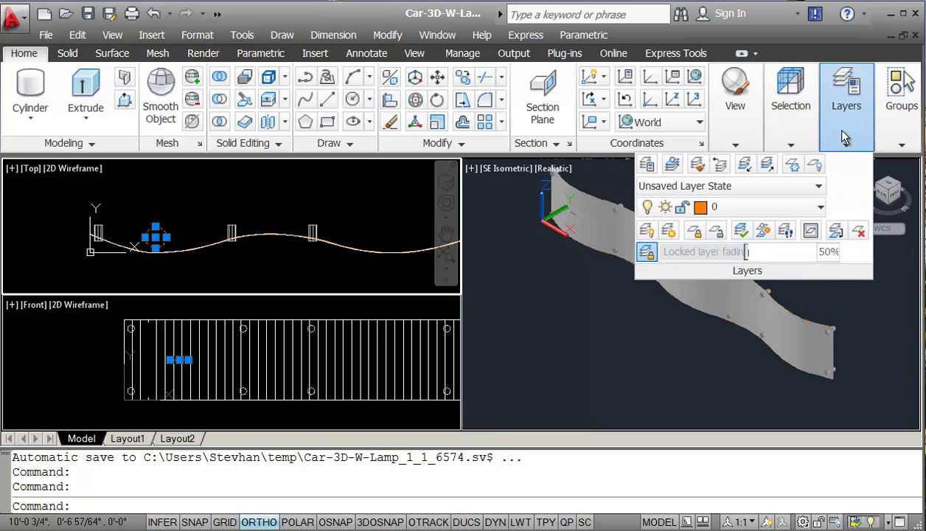
click(819, 207)
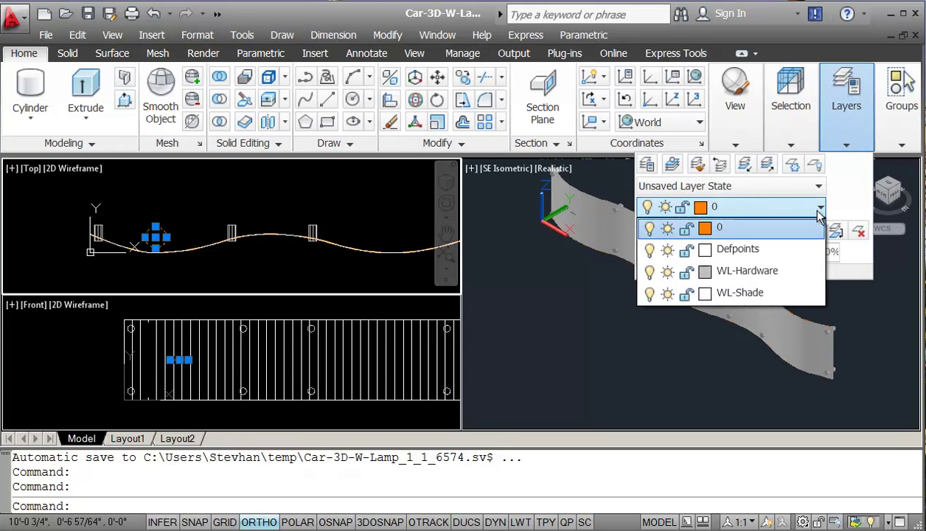
click(769, 248)
key(Escape)
key(Escape)
Copy the circle in positive X to the curve's second dip and to its third dip, about 14'-6" away
scroll(227, 262, down, 3)
middle_drag(243, 264, 188, 246)
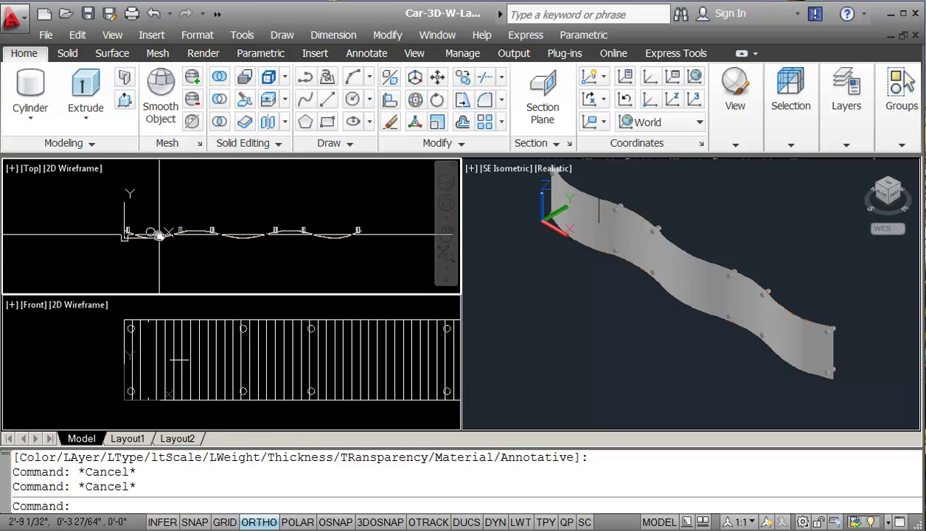
mouse_move(163, 240)
text(c)
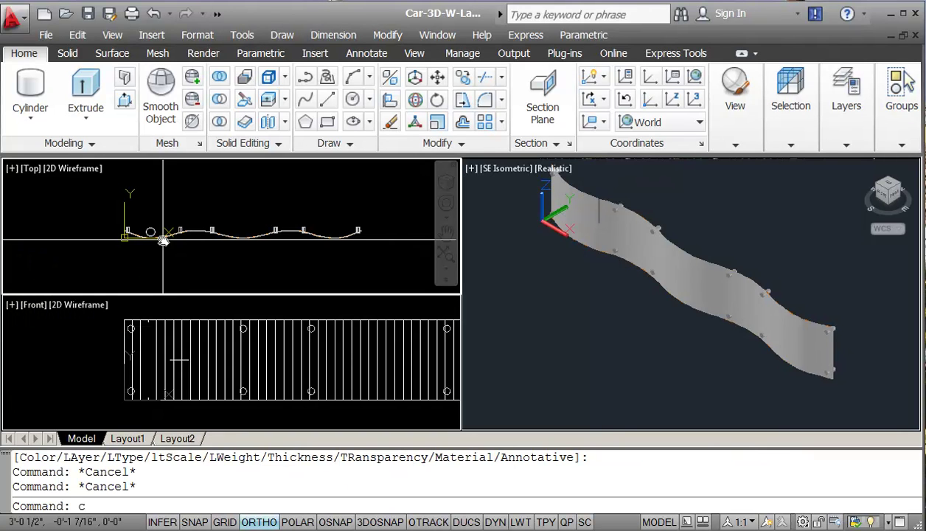
text(p)
key(Return)
click(163, 234)
key(Return)
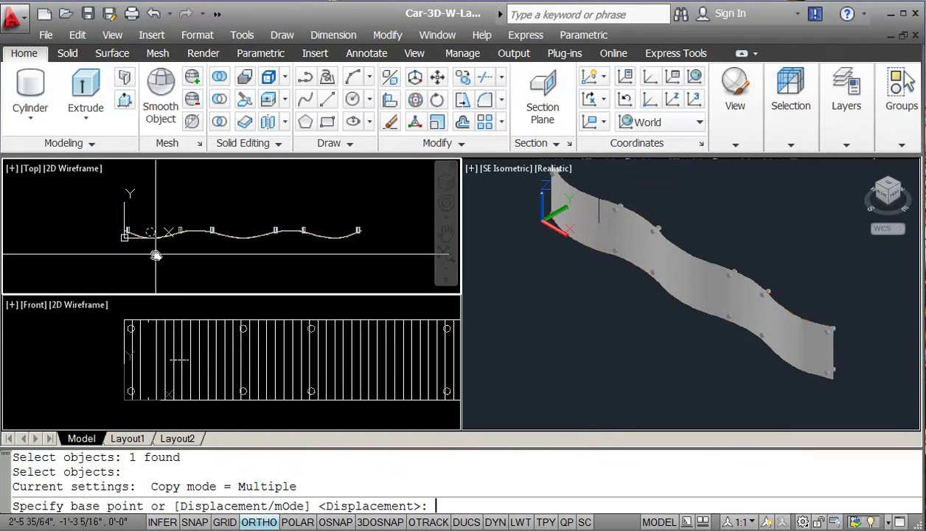
click(149, 254)
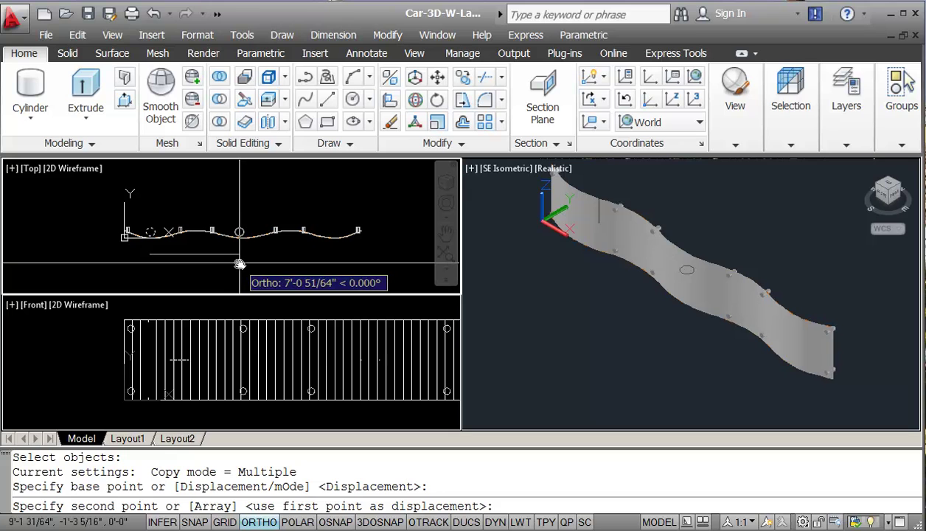
click(243, 264)
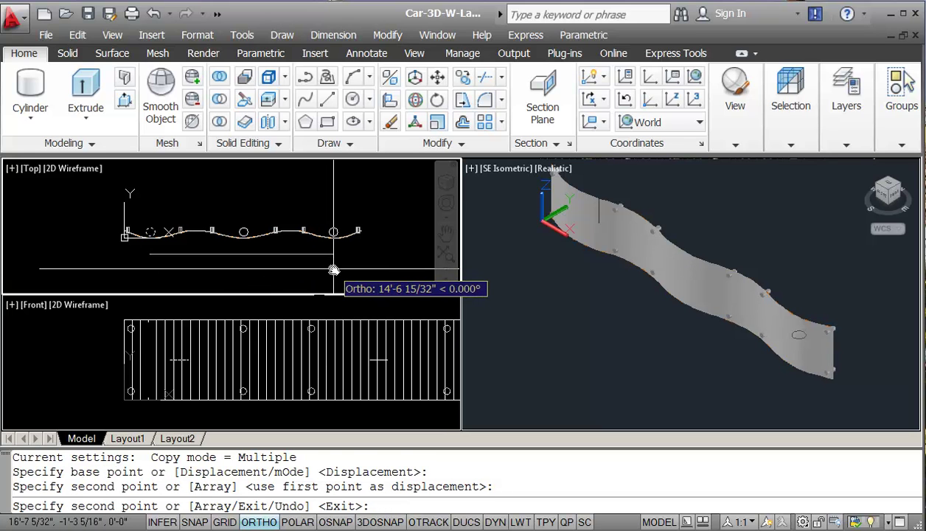
click(332, 269)
key(Escape)
key(Escape)
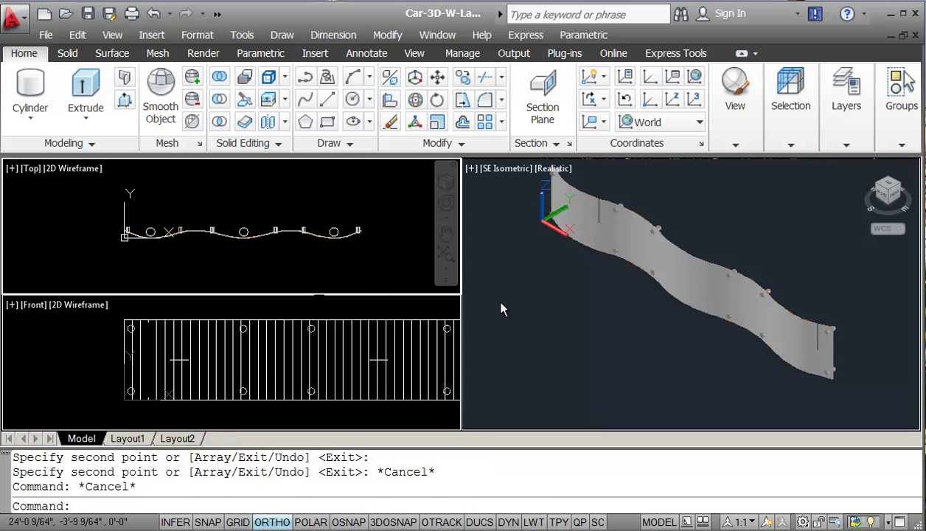
Zoom to the drawing extents in the Front, Top and SE Isometric viewports
click(532, 318)
click(313, 284)
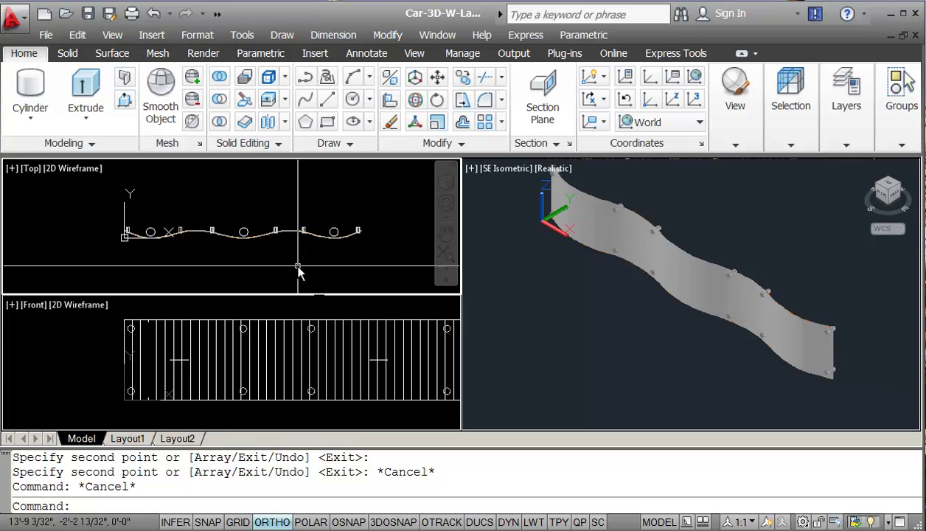
click(96, 341)
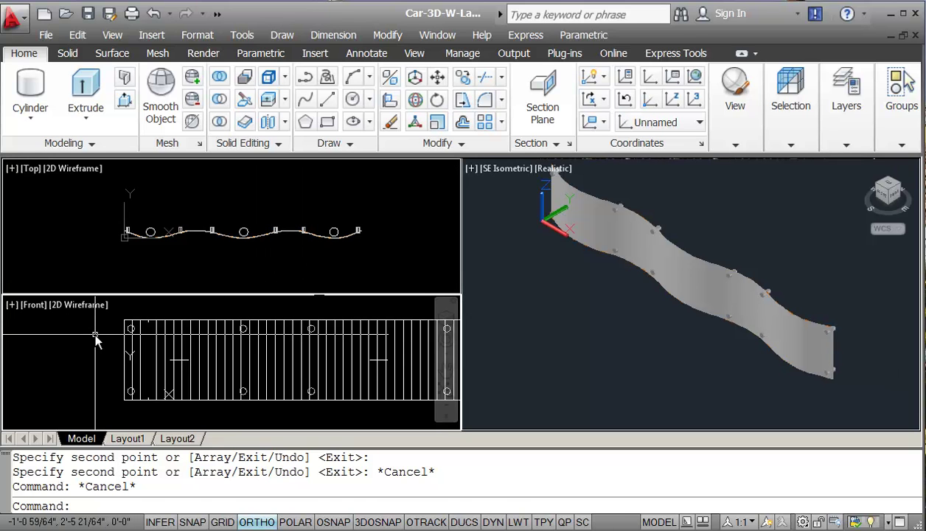
text(z)
key(Return)
text(e)
key(Return)
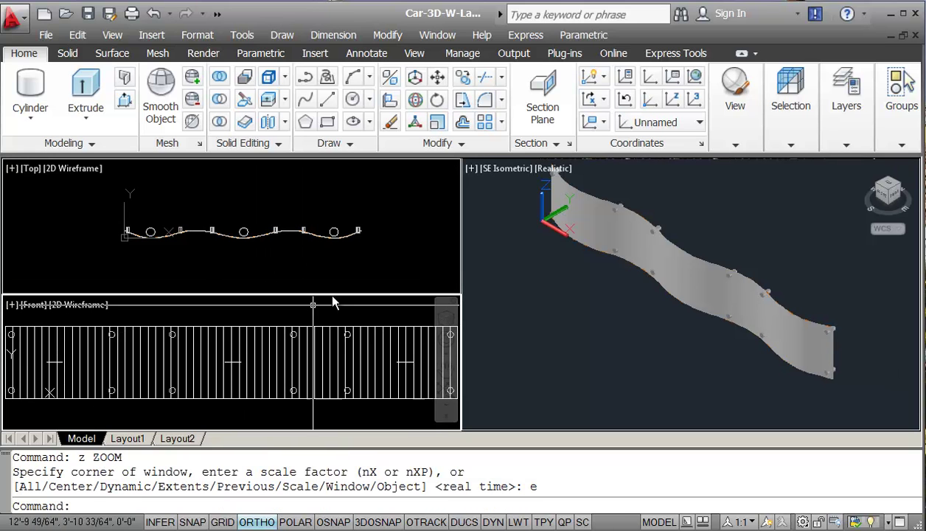
click(280, 255)
text(z)
key(Return)
text(e)
key(Return)
click(562, 323)
text(z)
key(Return)
text(e)
key(Return)
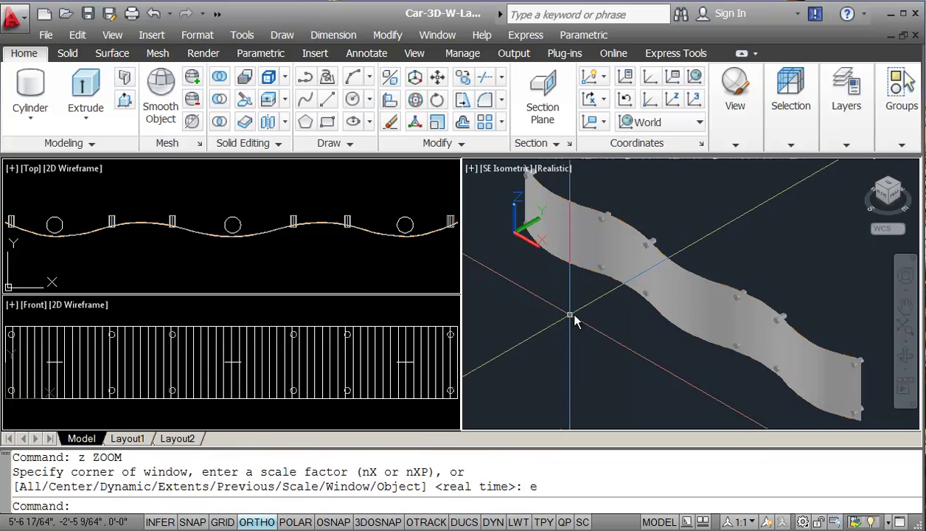
click(847, 142)
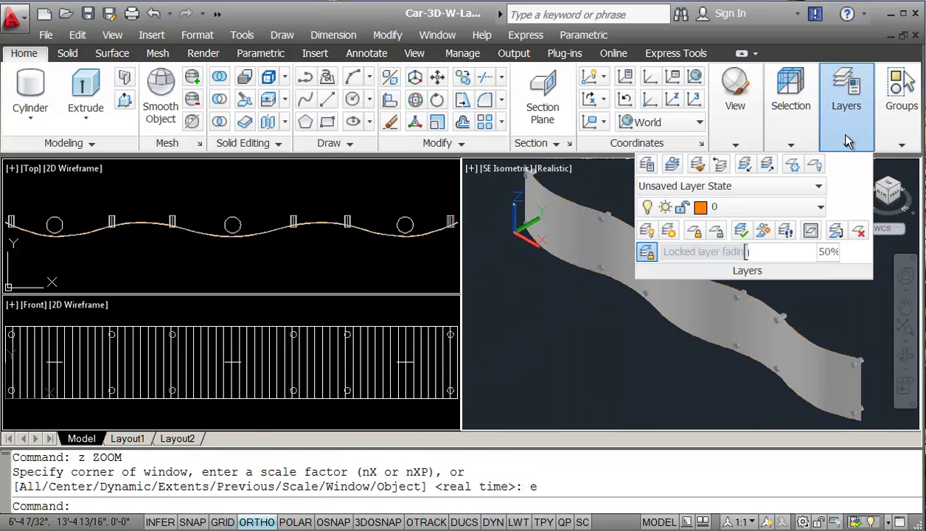
click(778, 209)
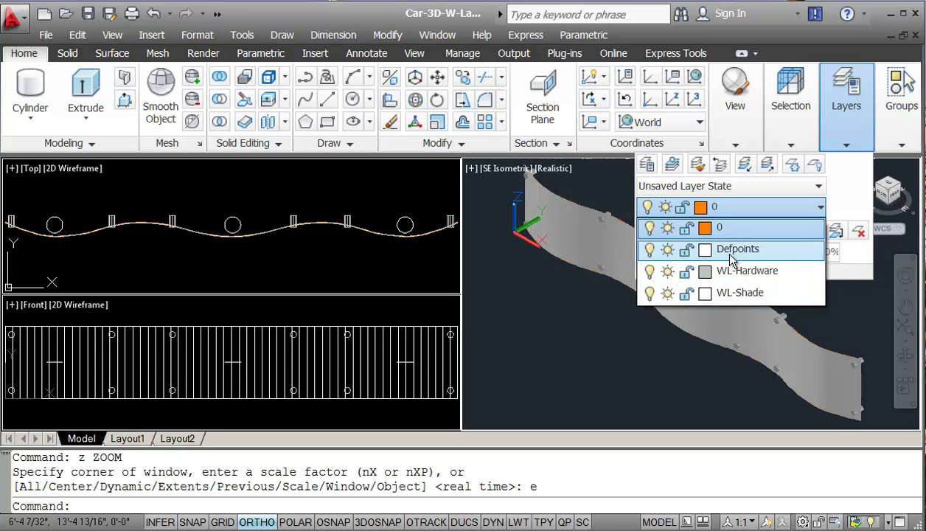
key(Escape)
key(Escape)
key(Escape)
key(Escape)
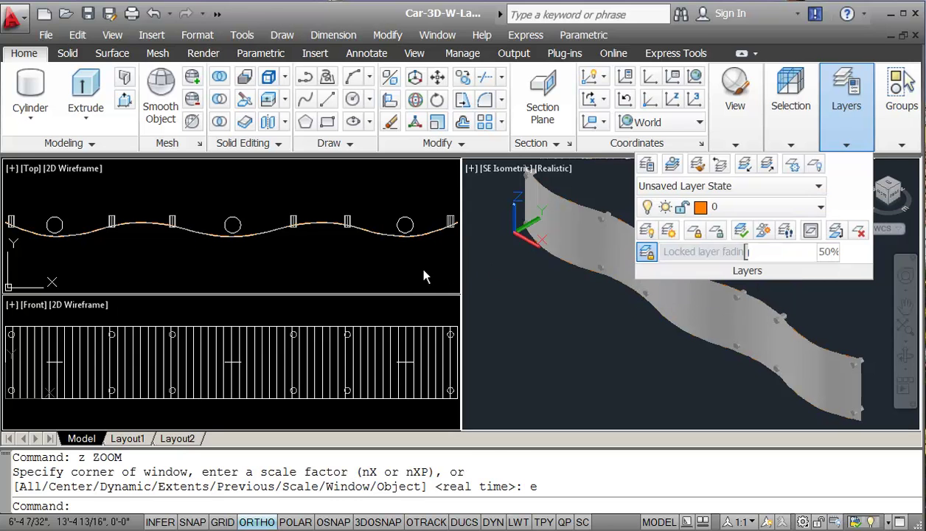
click(405, 269)
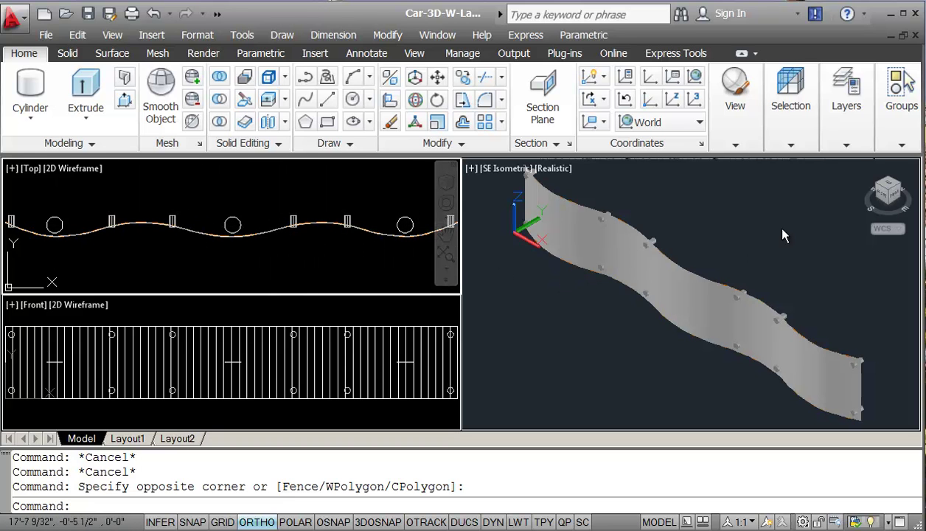
Freeze the WL-Shade, WL-Hardware and Defpoints layers
click(848, 147)
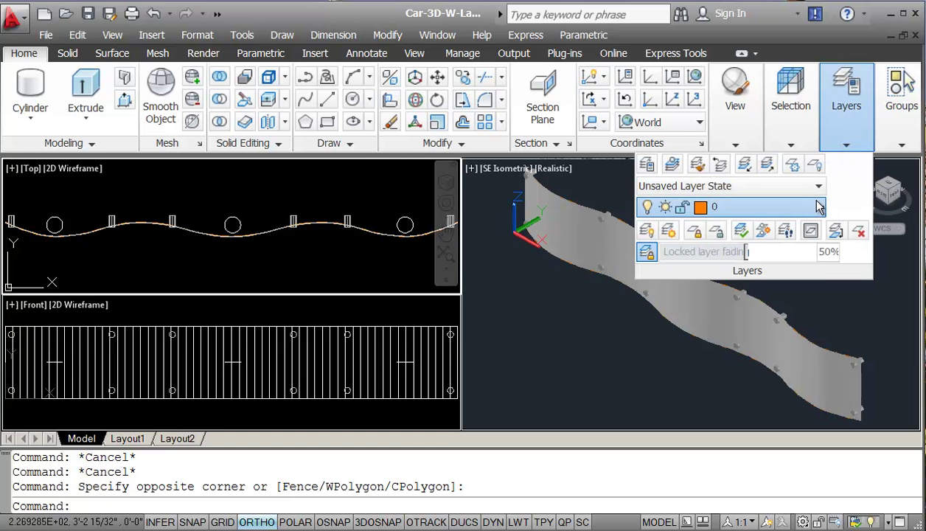
click(818, 207)
click(668, 293)
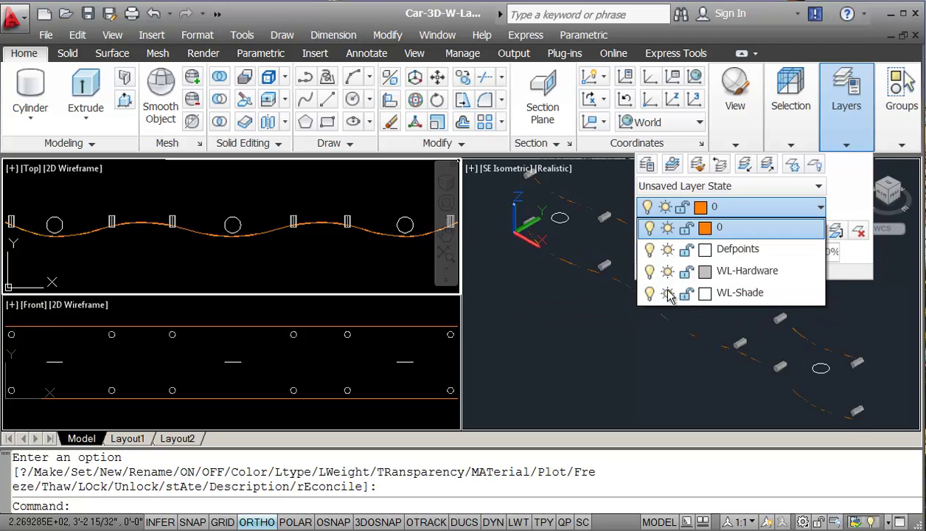
click(667, 271)
click(667, 249)
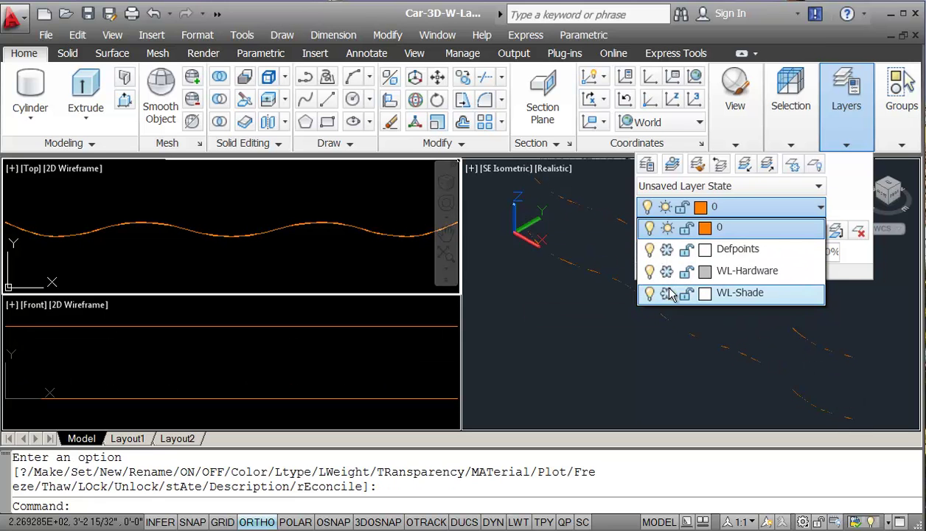
click(545, 280)
click(543, 279)
Erase the upper and lower wavy guide curves on layer 0
text(e)
key(Return)
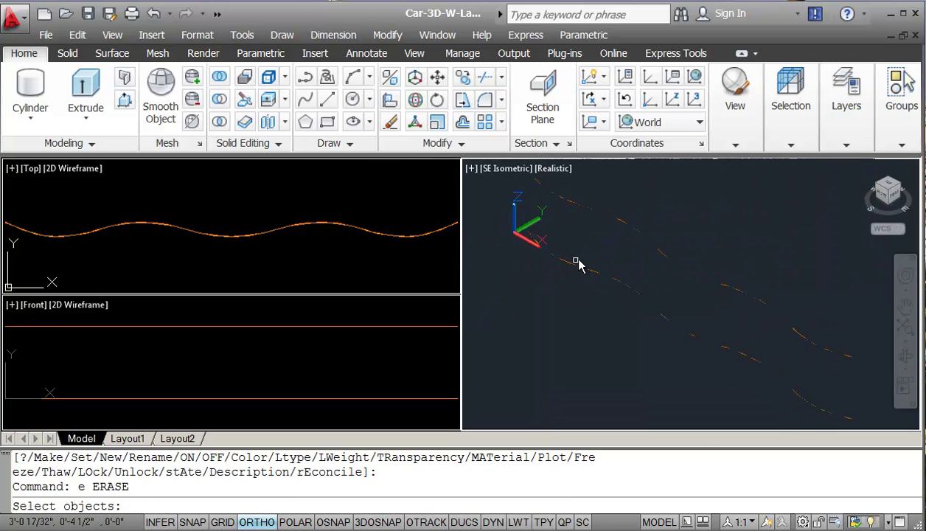
click(570, 263)
click(598, 214)
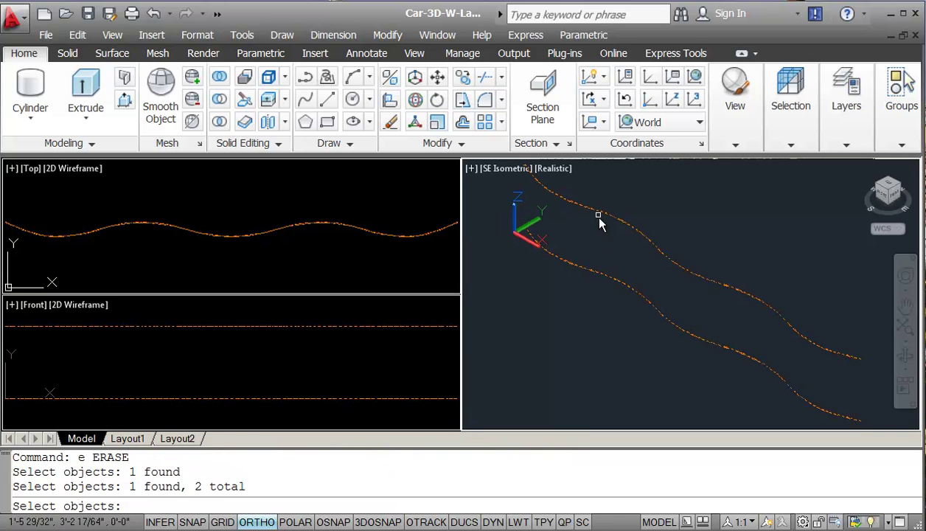
key(Return)
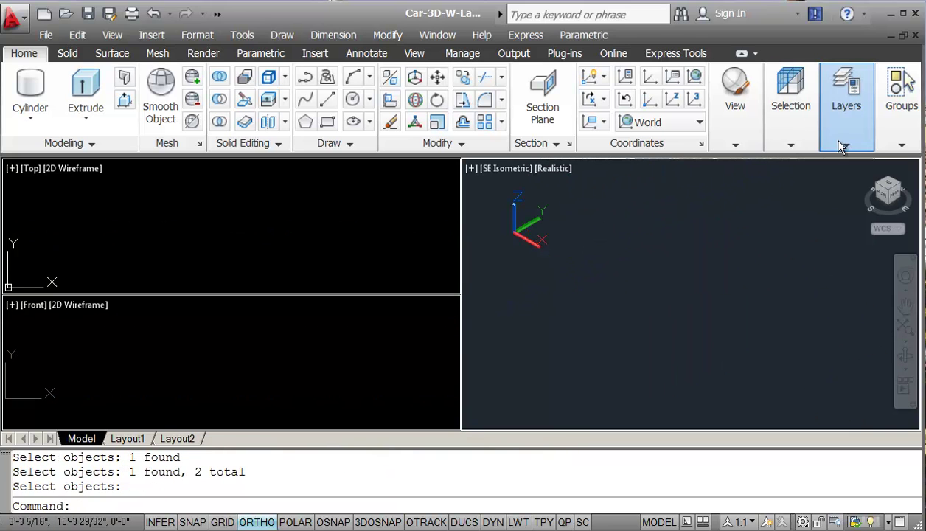
Thaw the WL-Shade, WL-Hardware and Defpoints layers and make the Top viewport active
click(842, 147)
click(796, 205)
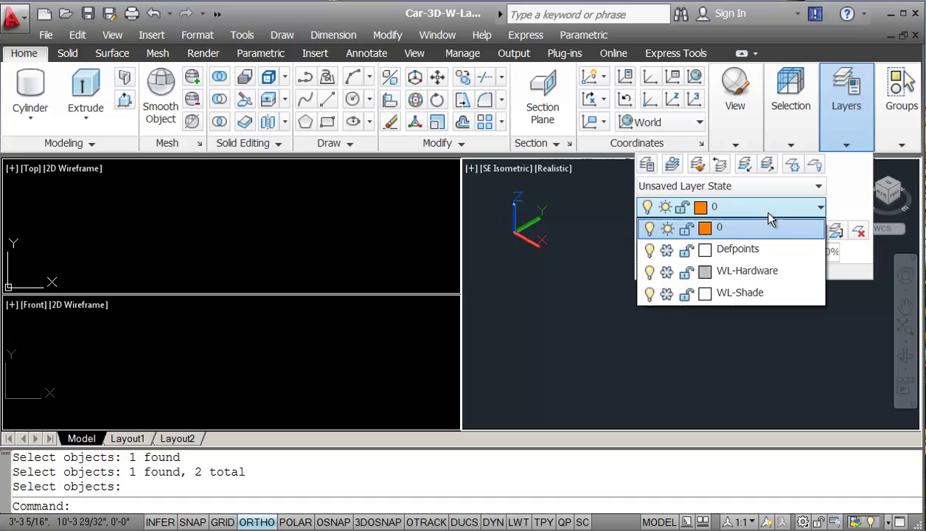
click(666, 293)
click(666, 271)
click(665, 249)
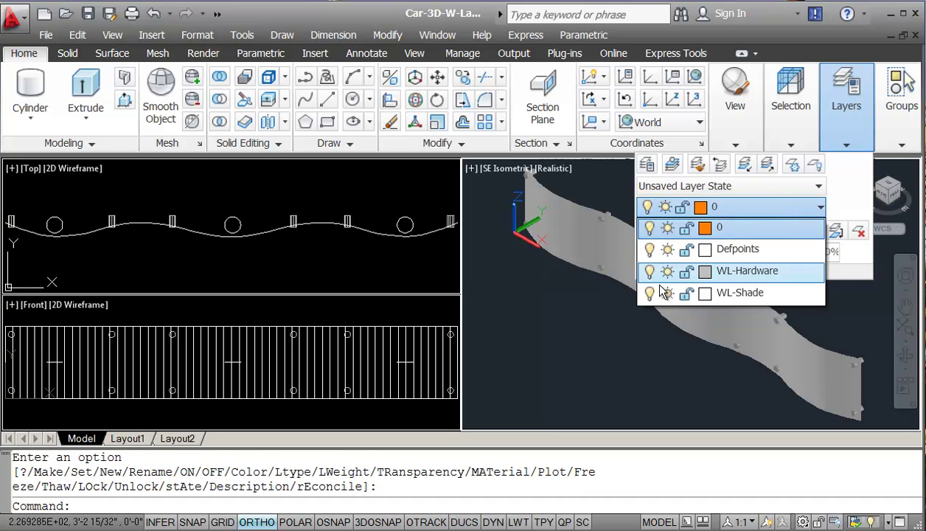
click(569, 325)
click(344, 260)
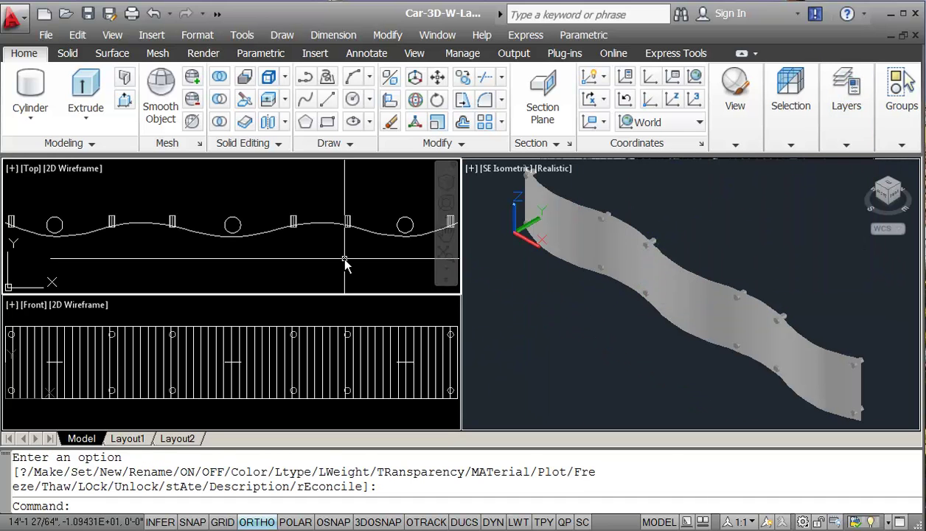